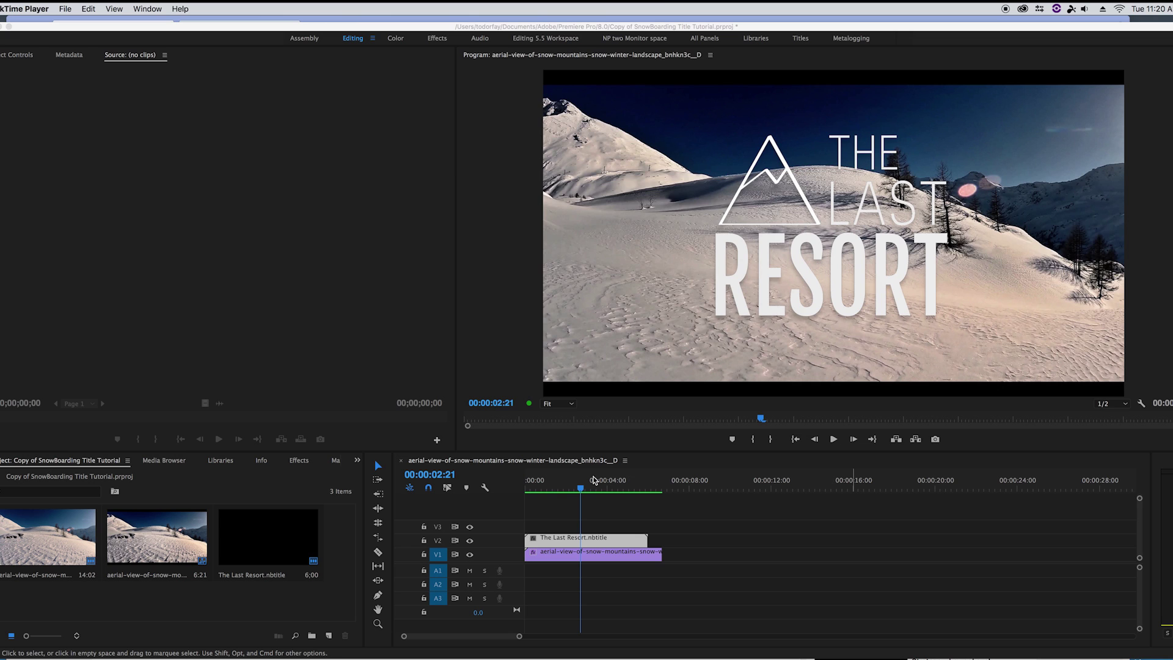
Preview the finished mountain title at 2:23 and bring up the mountain icon reference page
{"action": "key", "text": "super+Tab"}
{"action": "key", "text": "super+Tab"}
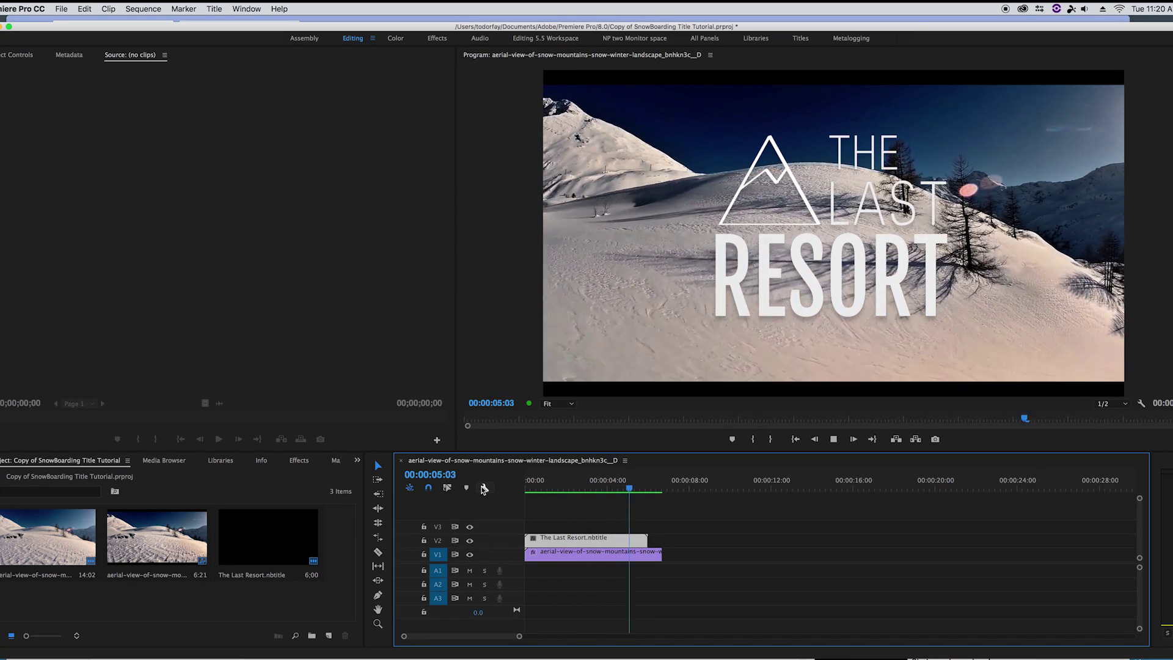
{"action": "left_click", "coordinate": [582, 480]}
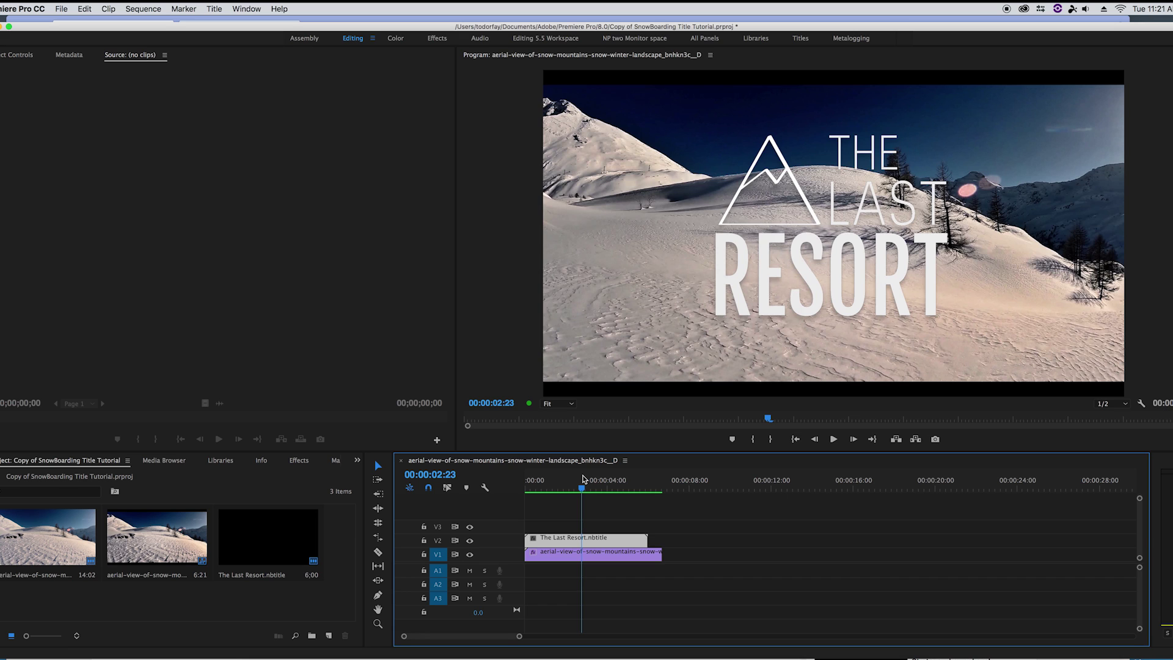
{"action": "key", "text": "super+Tab"}
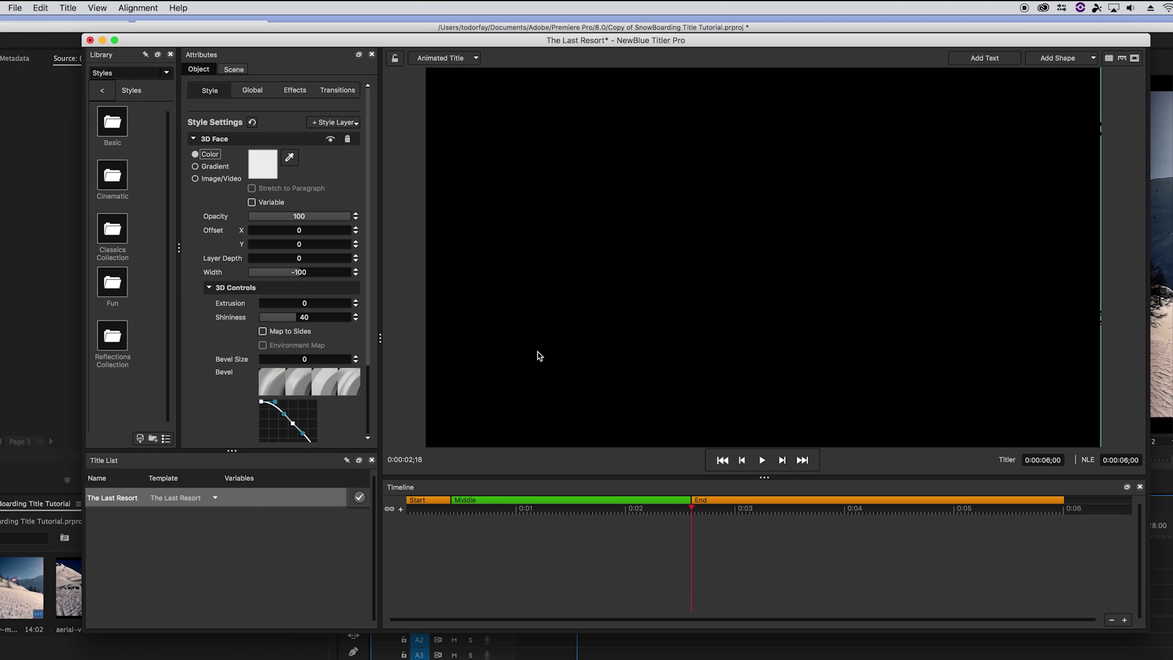
Import the mountain icon PNG as an image
{"action": "left_click", "coordinate": [16, 8]}
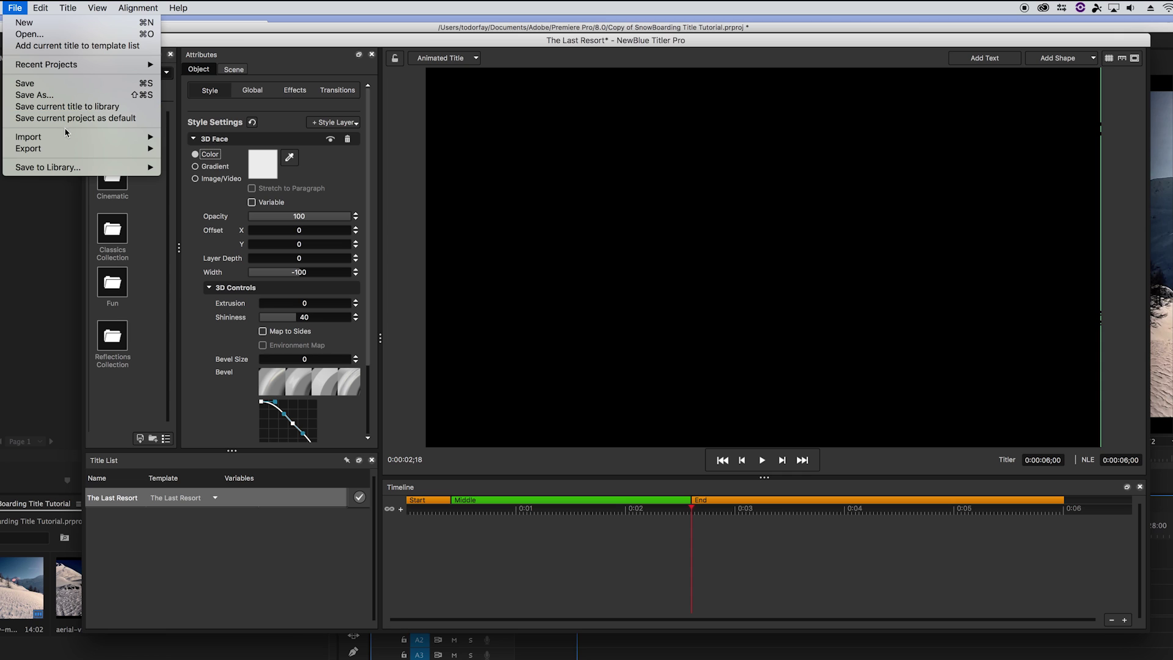
{"action": "mouse_move", "coordinate": [70, 136]}
{"action": "left_click", "coordinate": [180, 138]}
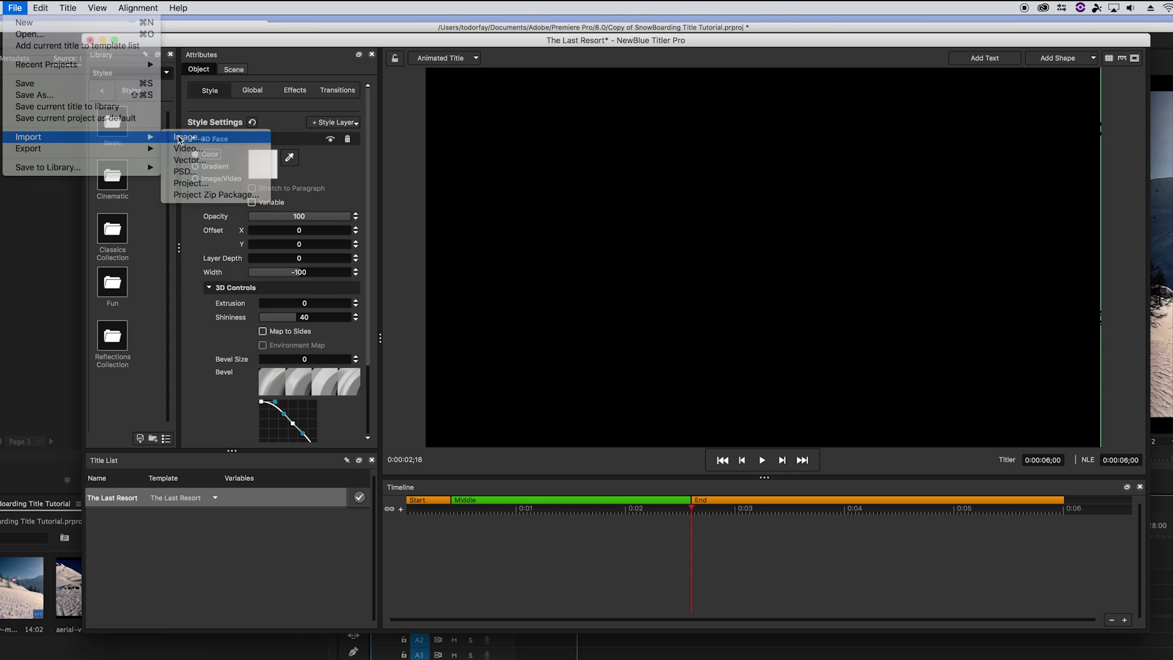
{"action": "left_click", "coordinate": [775, 388]}
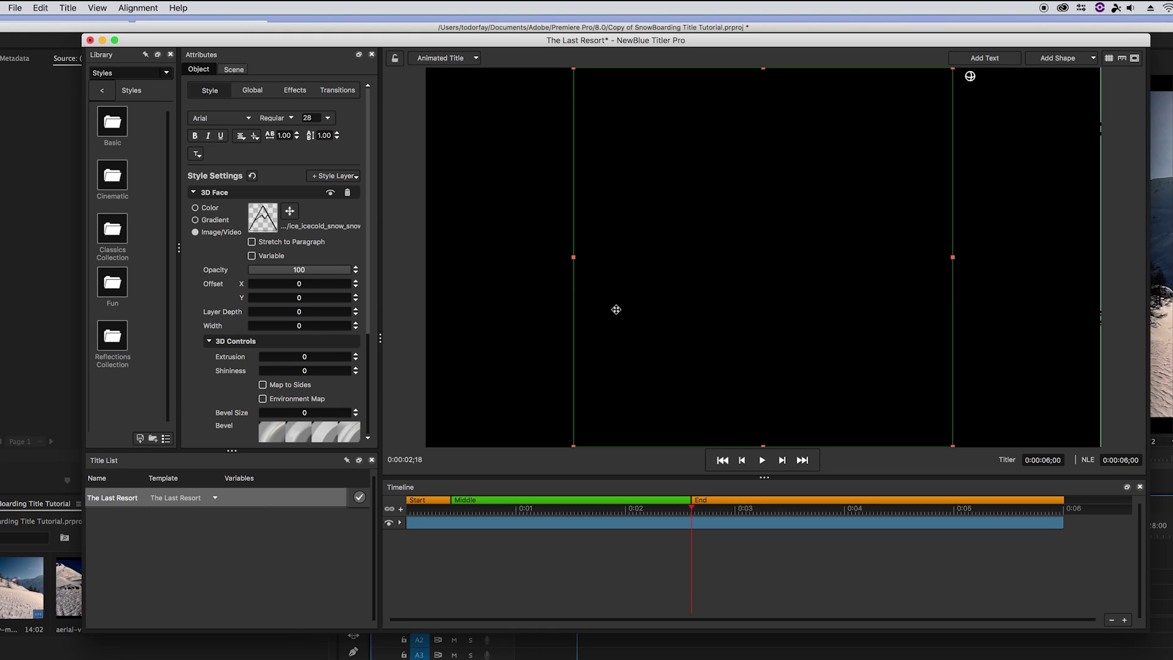
Switch the preview background to grey
{"action": "left_click", "coordinate": [99, 9]}
{"action": "mouse_move", "coordinate": [150, 118]}
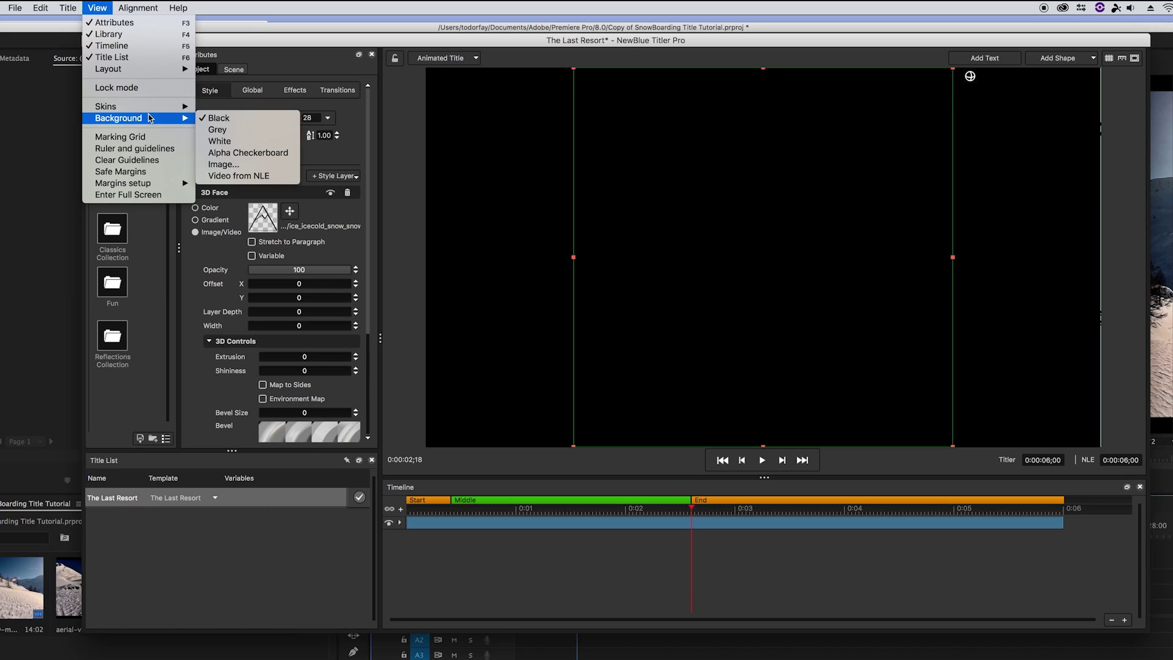
{"action": "left_click", "coordinate": [240, 131]}
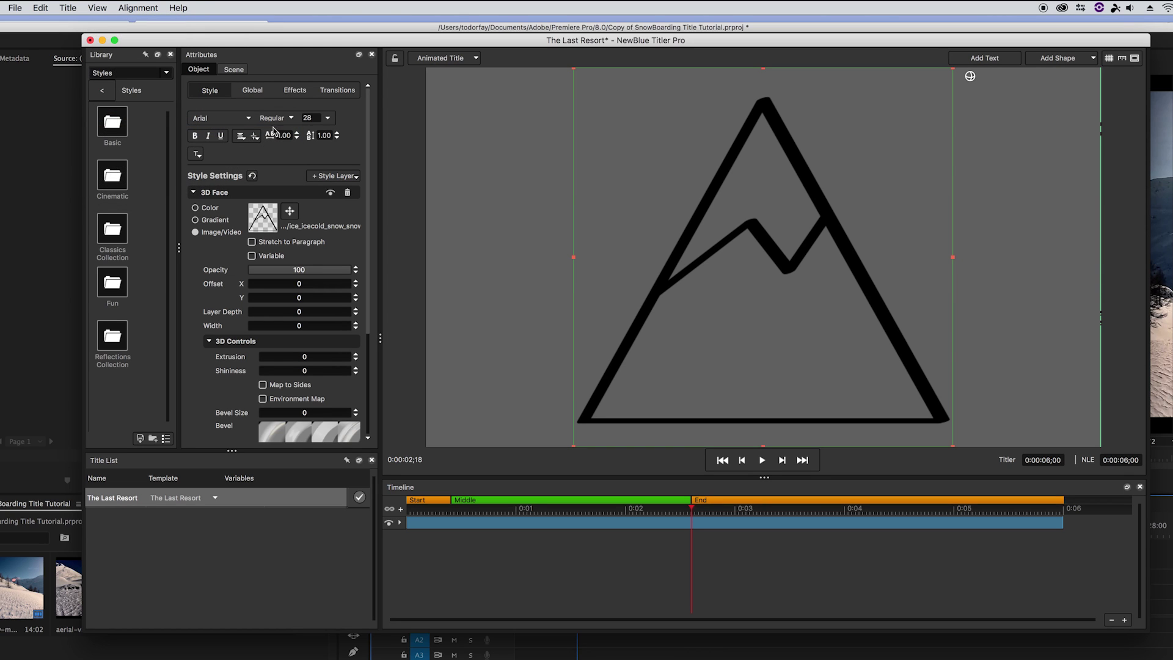
Shrink the mountain icon and move it into the upper middle of the frame
{"action": "left_click_drag", "start_coordinate": [955, 69], "coordinate": [716, 311]}
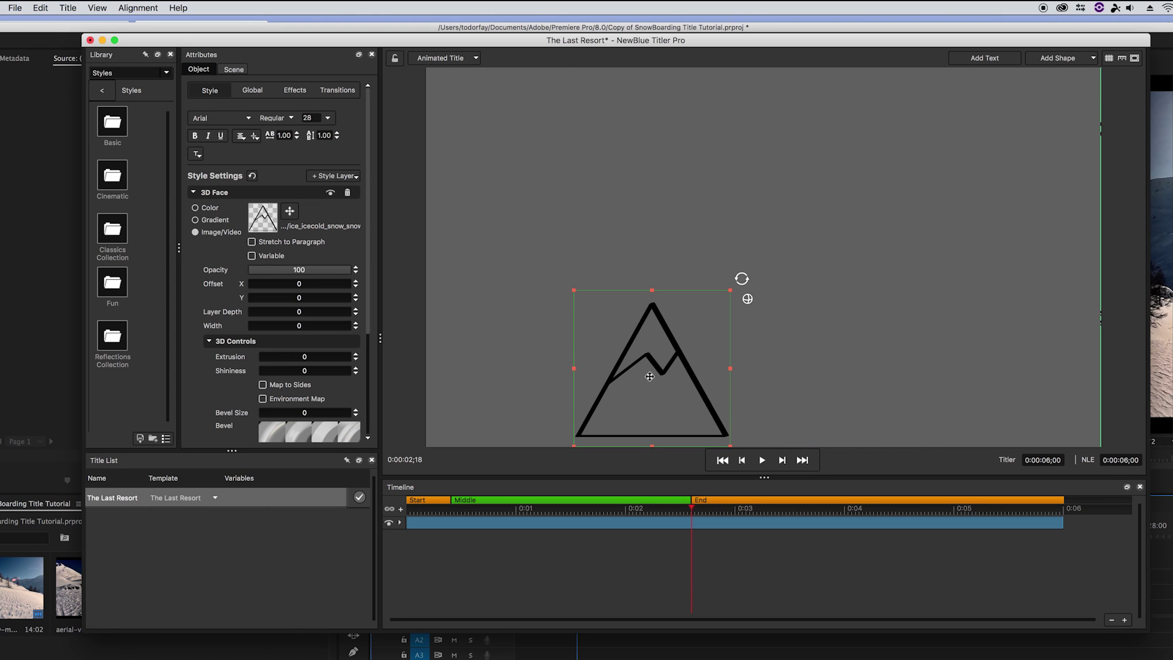
{"action": "left_click_drag", "start_coordinate": [649, 376], "coordinate": [673, 218]}
{"action": "left_click_drag", "start_coordinate": [754, 132], "coordinate": [724, 160]}
{"action": "left_click_drag", "start_coordinate": [670, 225], "coordinate": [694, 209]}
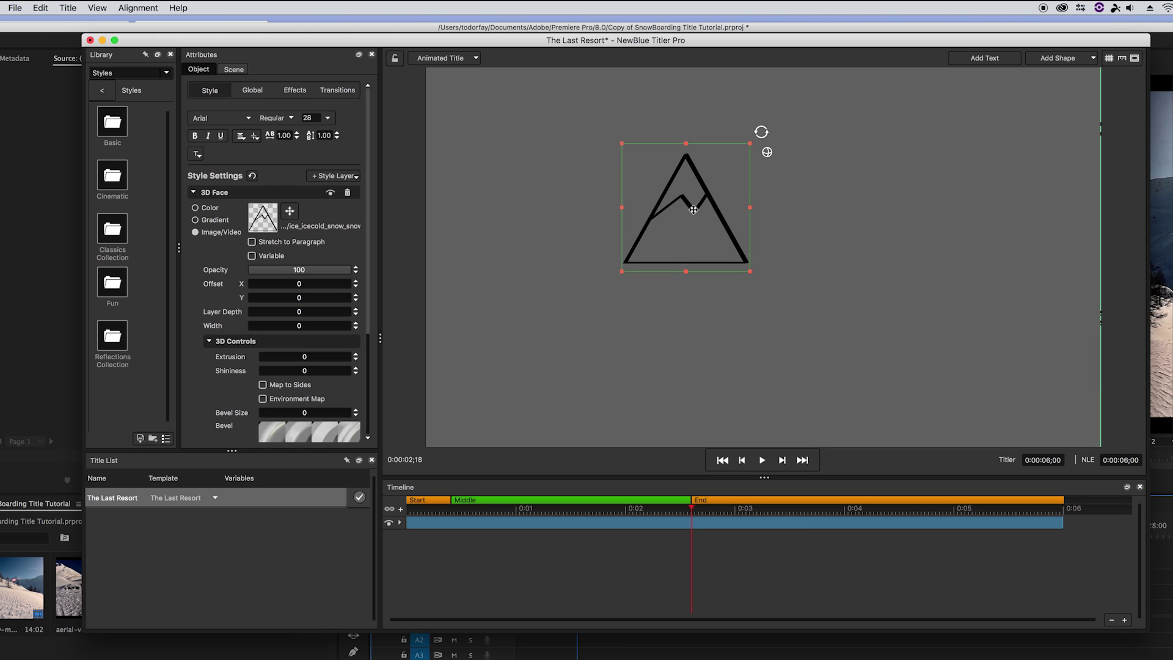
Apply the Video Tuneup Reset to None preset to the mountain and raise Brightness to 85.7
{"action": "left_click", "coordinate": [166, 72]}
{"action": "left_click", "coordinate": [152, 82]}
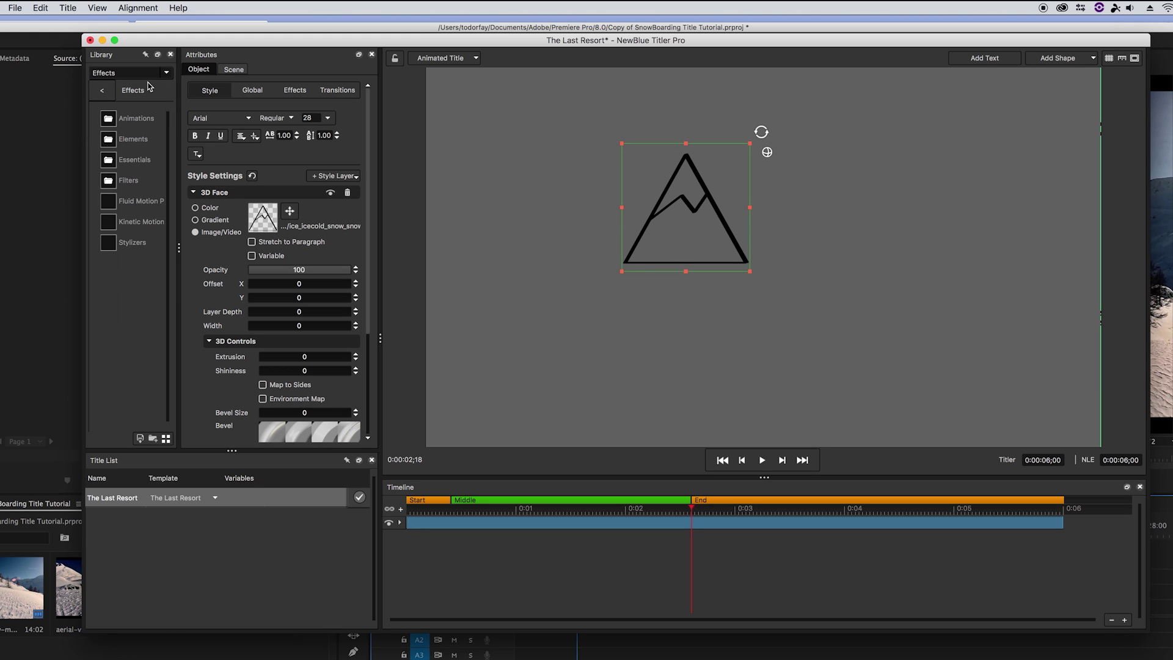
{"action": "double_click", "coordinate": [110, 161]}
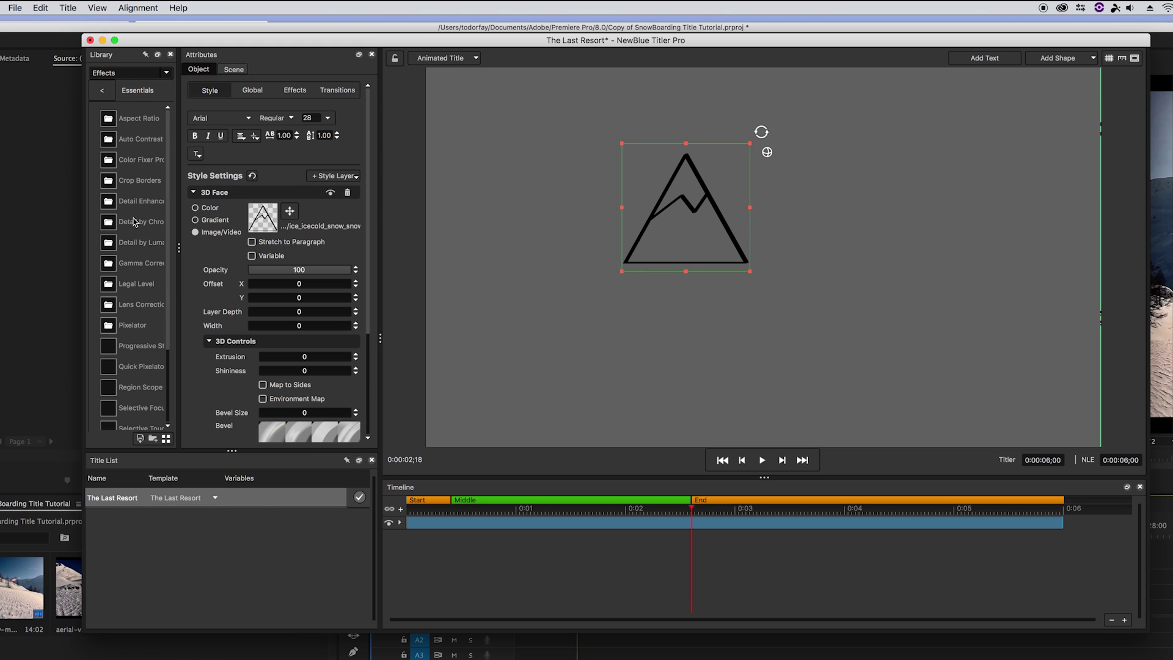
{"action": "scroll", "coordinate": [149, 275], "scroll_direction": "down", "scroll_amount": 3}
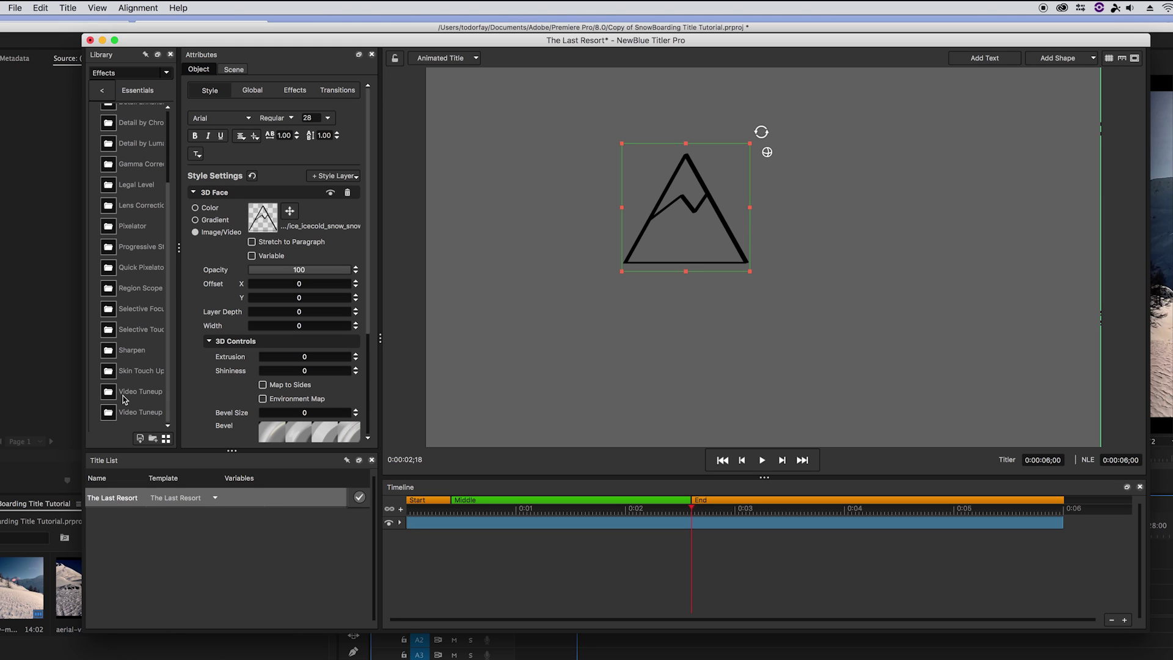
{"action": "double_click", "coordinate": [112, 394]}
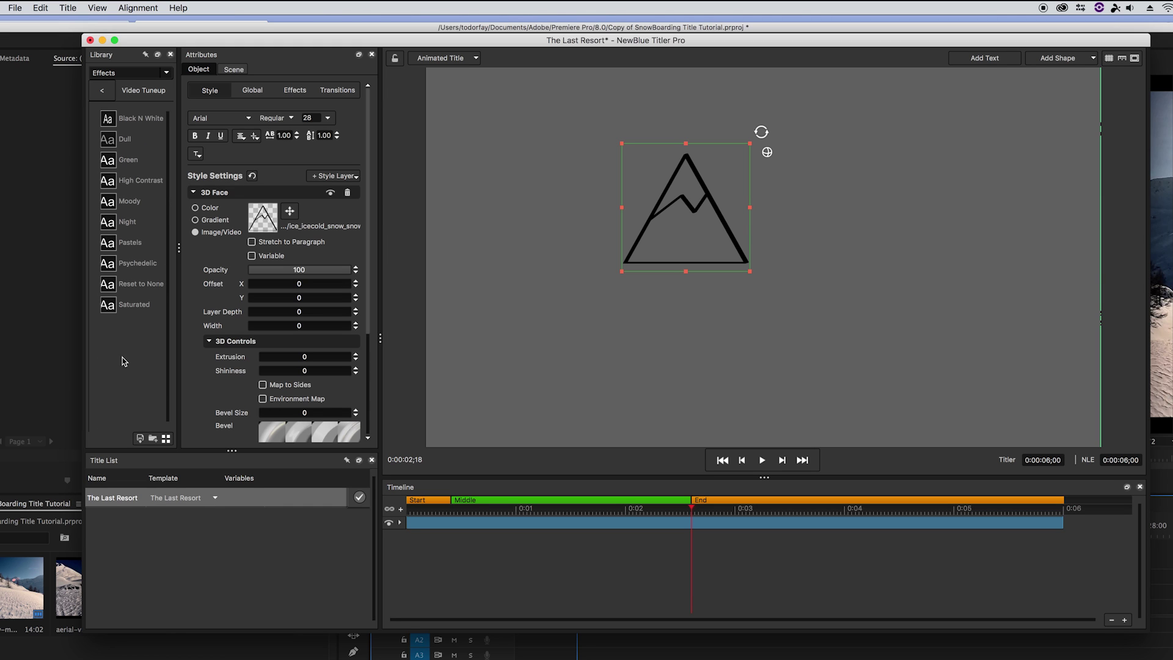
{"action": "left_click_drag", "start_coordinate": [107, 288], "coordinate": [701, 239]}
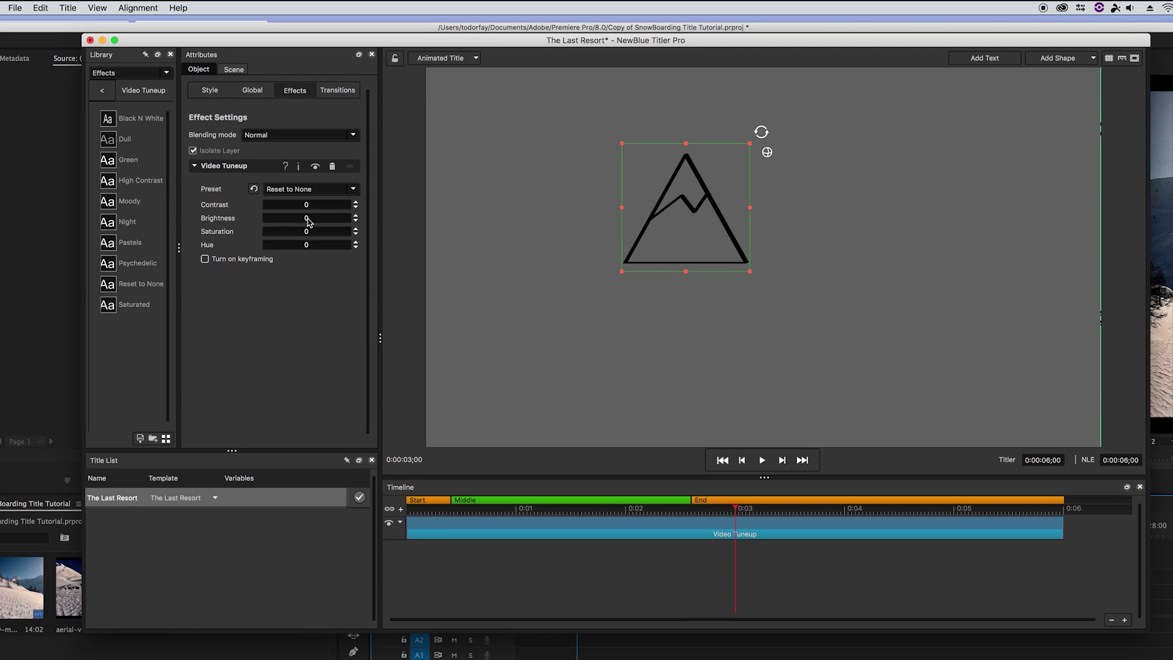
{"action": "left_click_drag", "start_coordinate": [308, 221], "coordinate": [341, 218]}
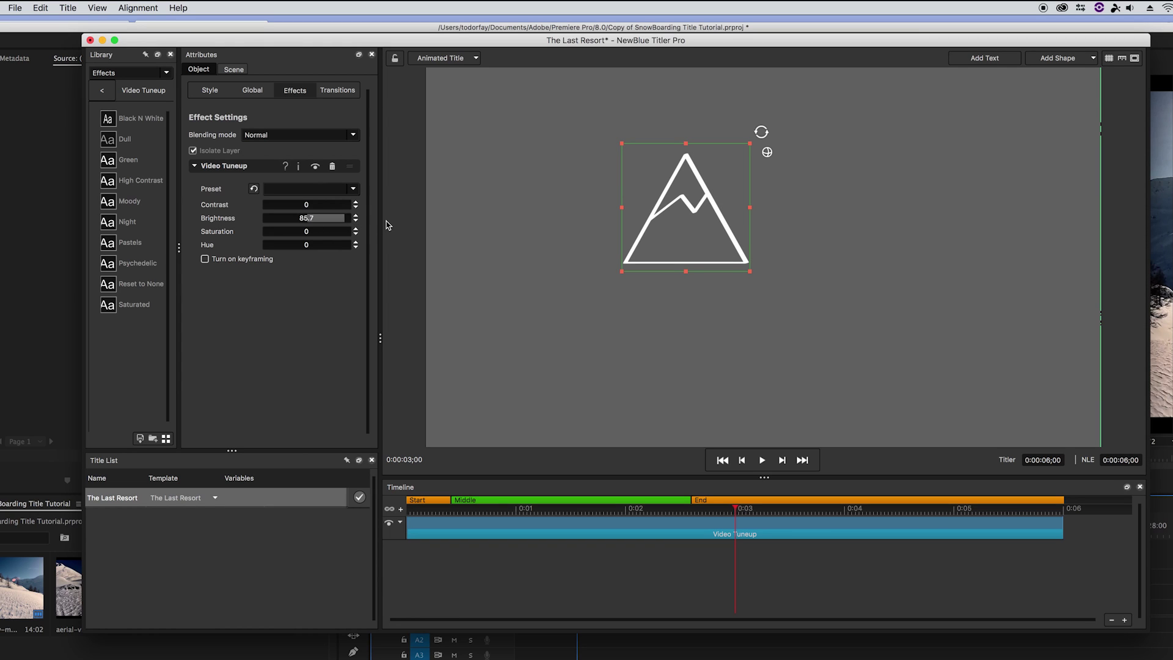
{"action": "left_click", "coordinate": [463, 222]}
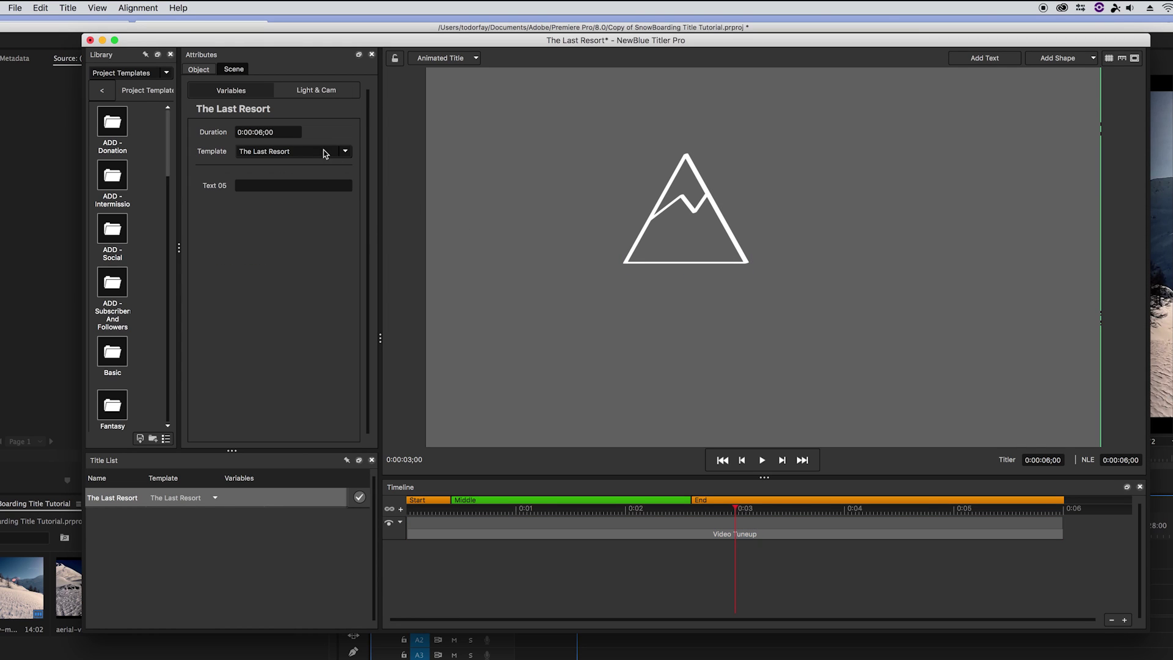
Set the preview background back to black
{"action": "left_click", "coordinate": [97, 8]}
{"action": "mouse_move", "coordinate": [154, 118]}
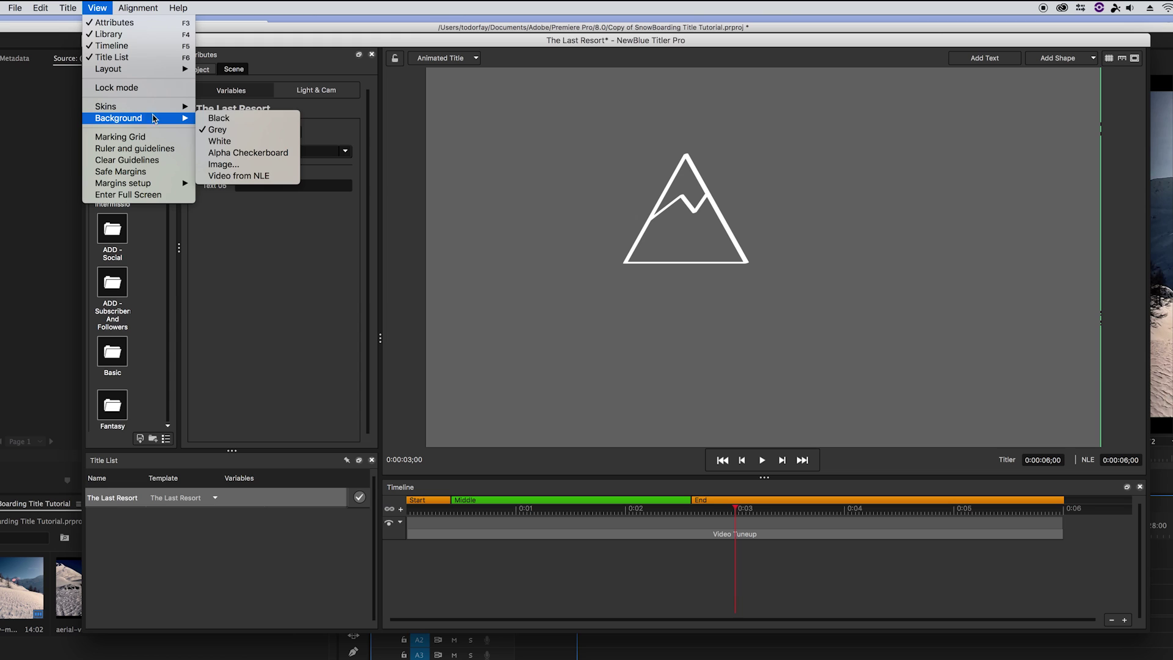
{"action": "left_click", "coordinate": [221, 118]}
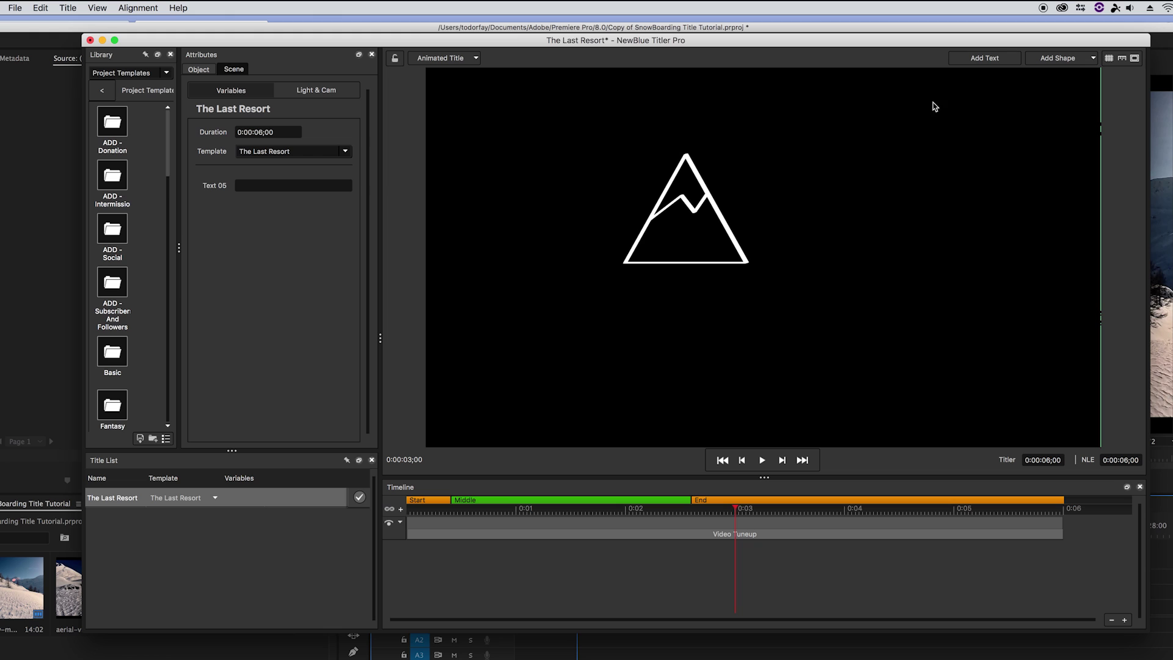
Add a text layer reading 'THE' in FreeUniversal to the right of the mountain
{"action": "left_click", "coordinate": [958, 61]}
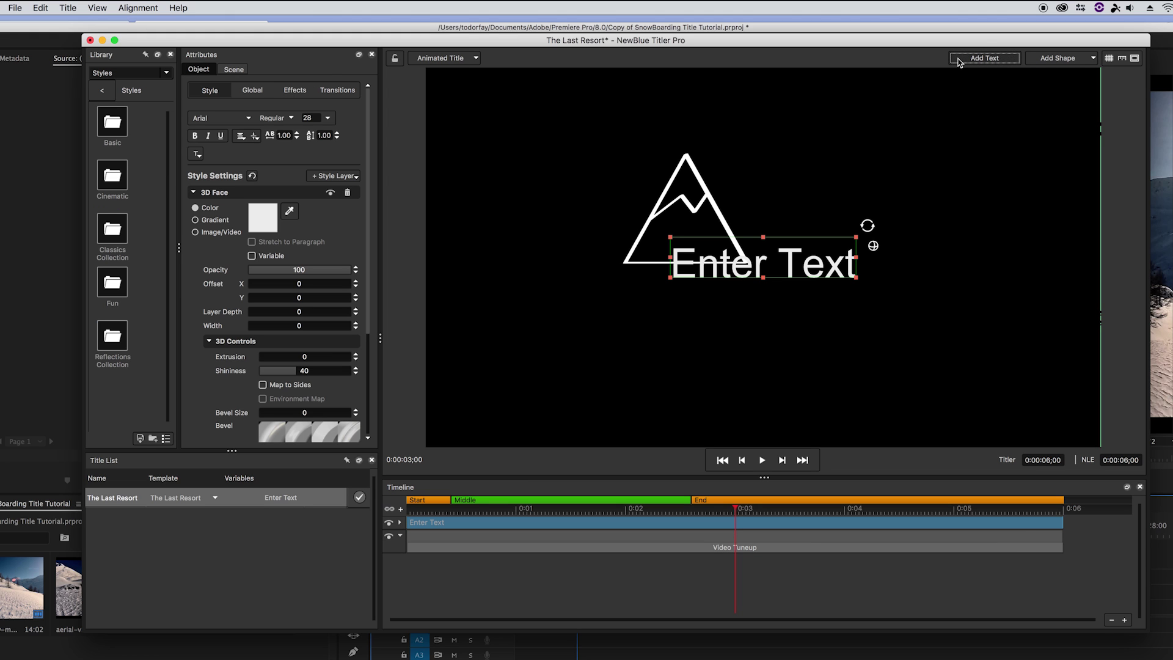
{"action": "left_click_drag", "start_coordinate": [781, 256], "coordinate": [857, 219]}
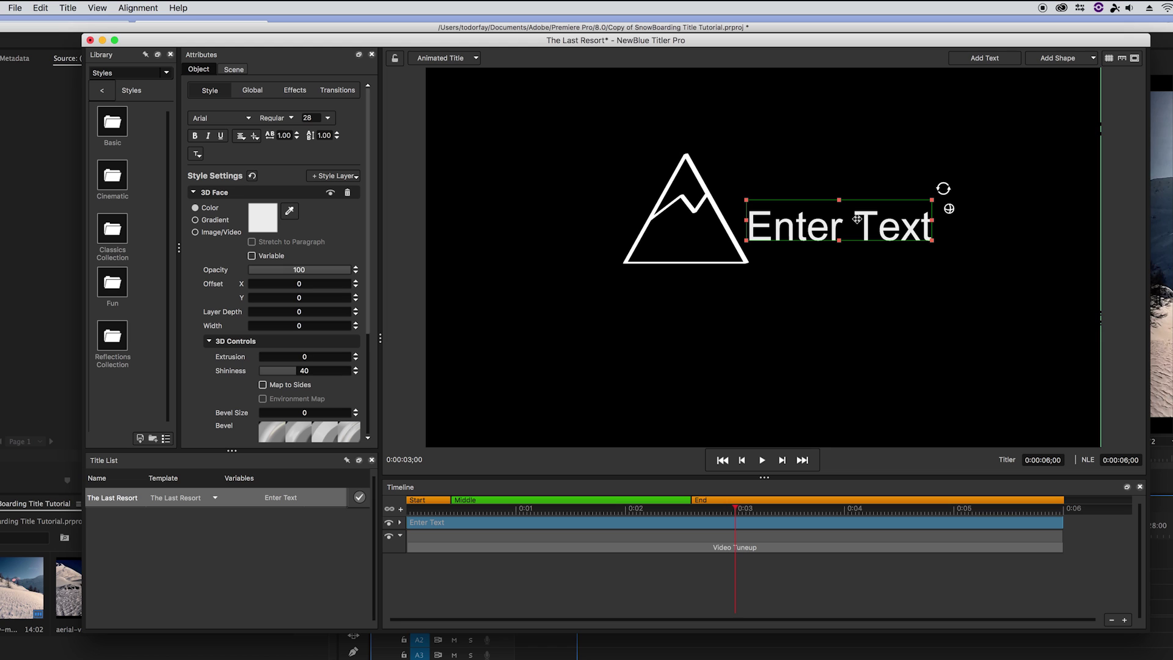
{"action": "double_click", "coordinate": [807, 229]}
{"action": "left_click_drag", "start_coordinate": [757, 232], "coordinate": [948, 231]}
{"action": "type", "text": "THE"}
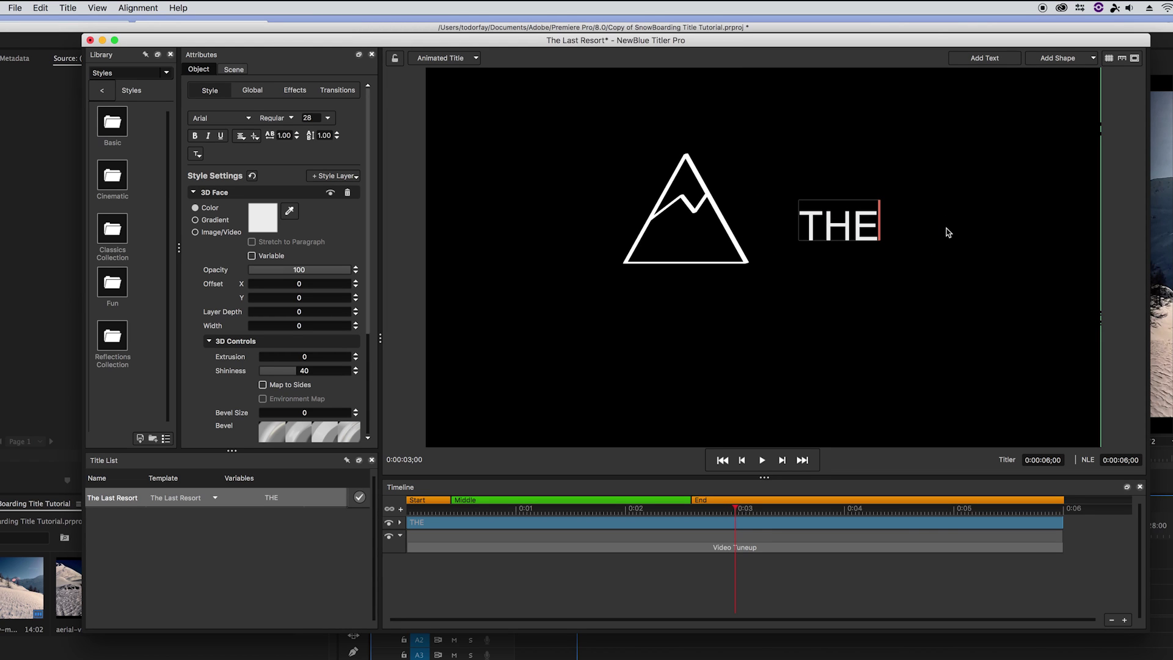
{"action": "left_click", "coordinate": [220, 118]}
{"action": "scroll", "coordinate": [248, 301], "scroll_direction": "down", "scroll_amount": 15}
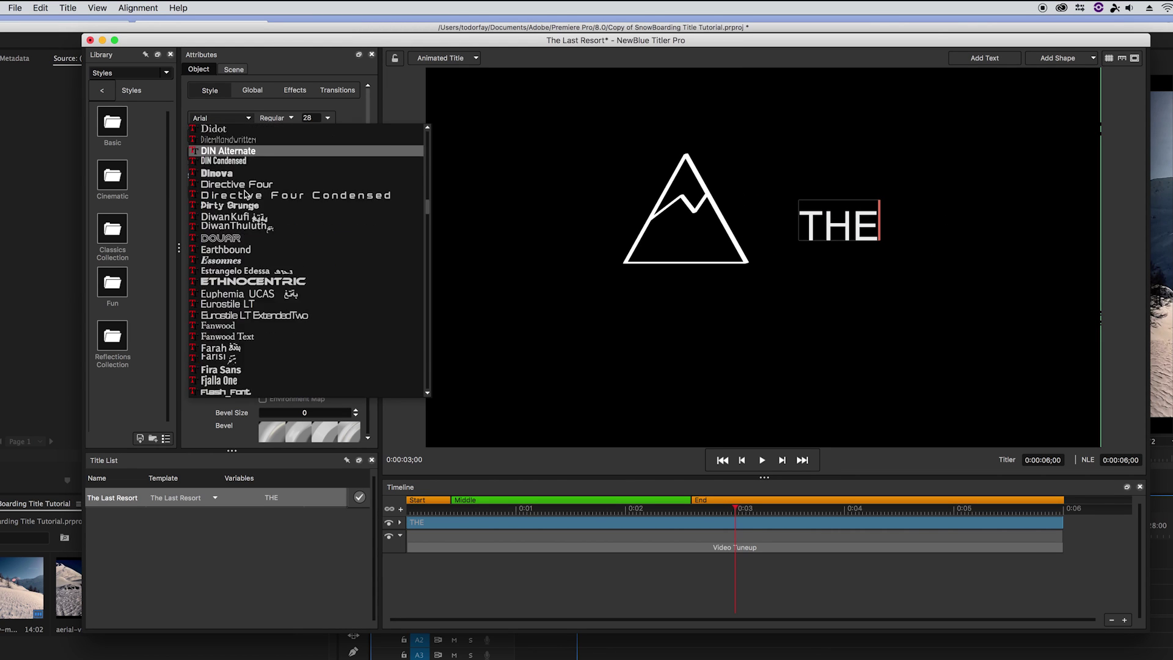
{"action": "left_click", "coordinate": [256, 327]}
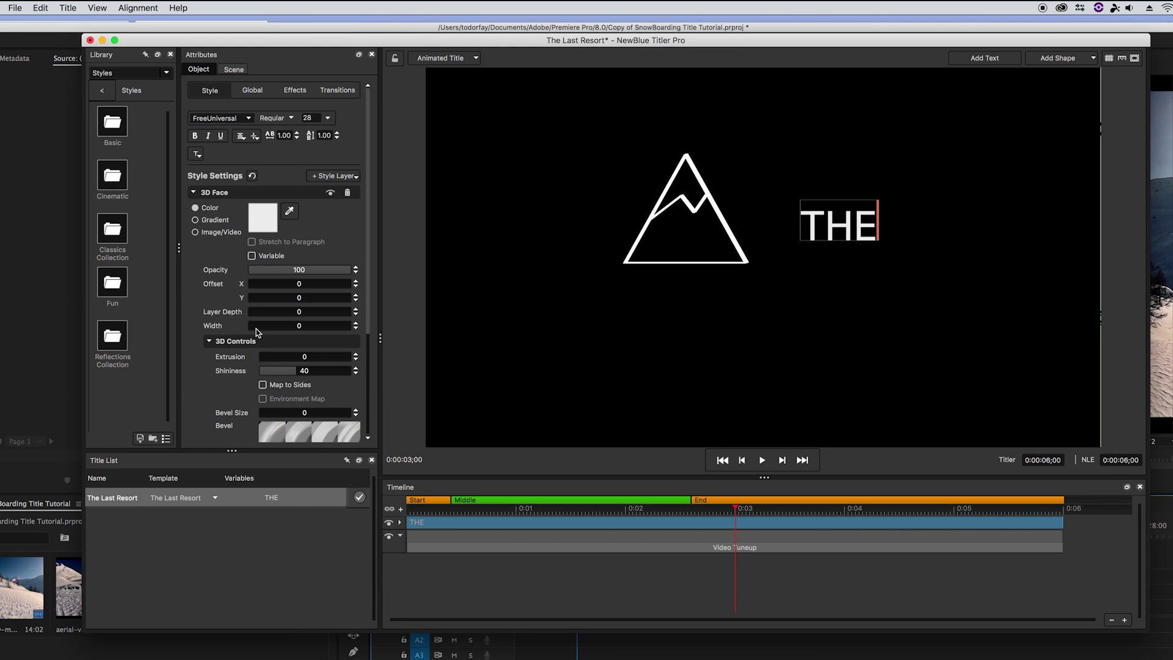
{"action": "left_click", "coordinate": [779, 308]}
Condense THE to width -100 and place it beside the mountain's peak
{"action": "left_click_drag", "start_coordinate": [300, 328], "coordinate": [175, 331]}
{"action": "left_click_drag", "start_coordinate": [852, 241], "coordinate": [774, 178]}
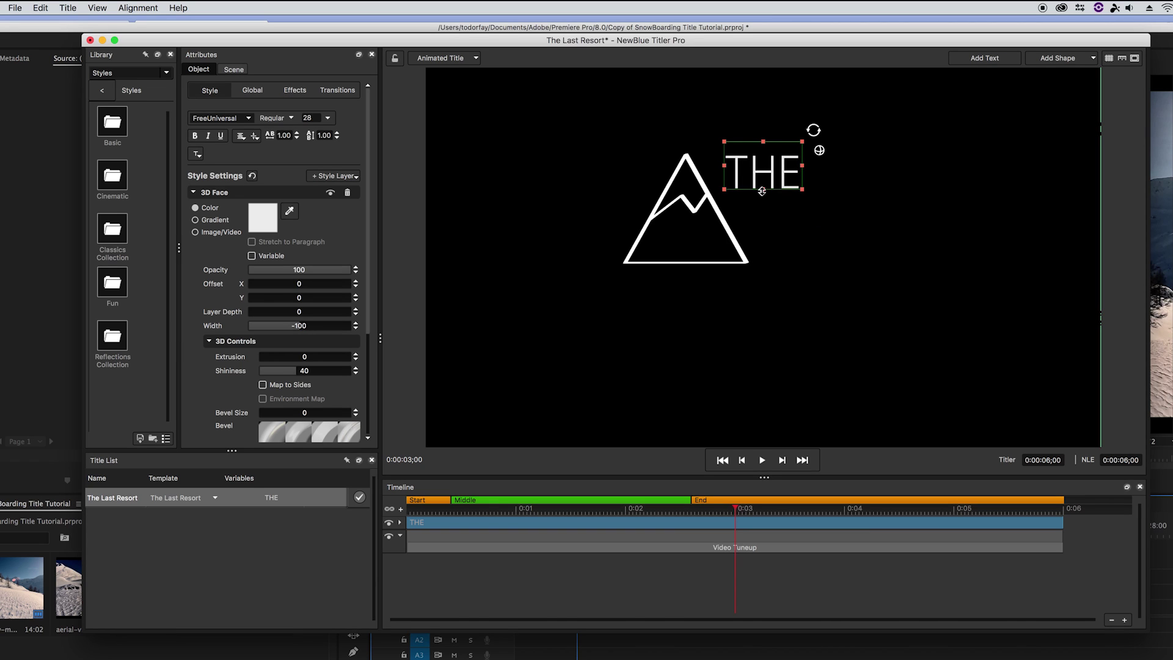
{"action": "left_click_drag", "start_coordinate": [767, 179], "coordinate": [834, 240]}
Change the duplicated THE text to read 'LAST'
{"action": "double_click", "coordinate": [803, 229]}
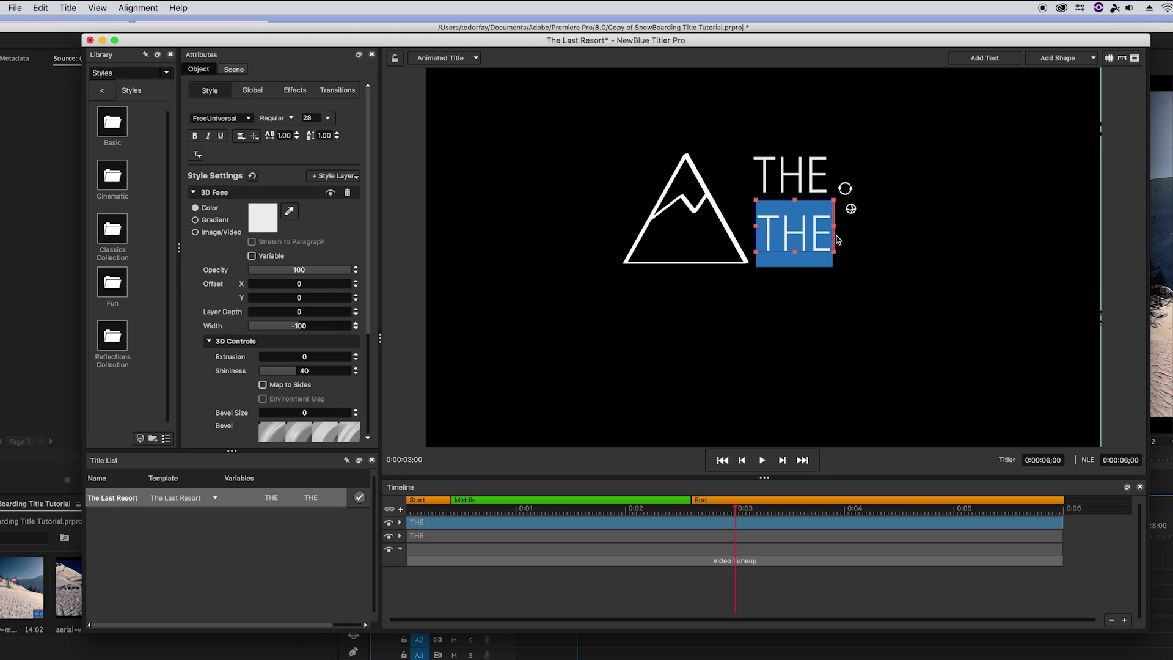
{"action": "type", "text": "LAST"}
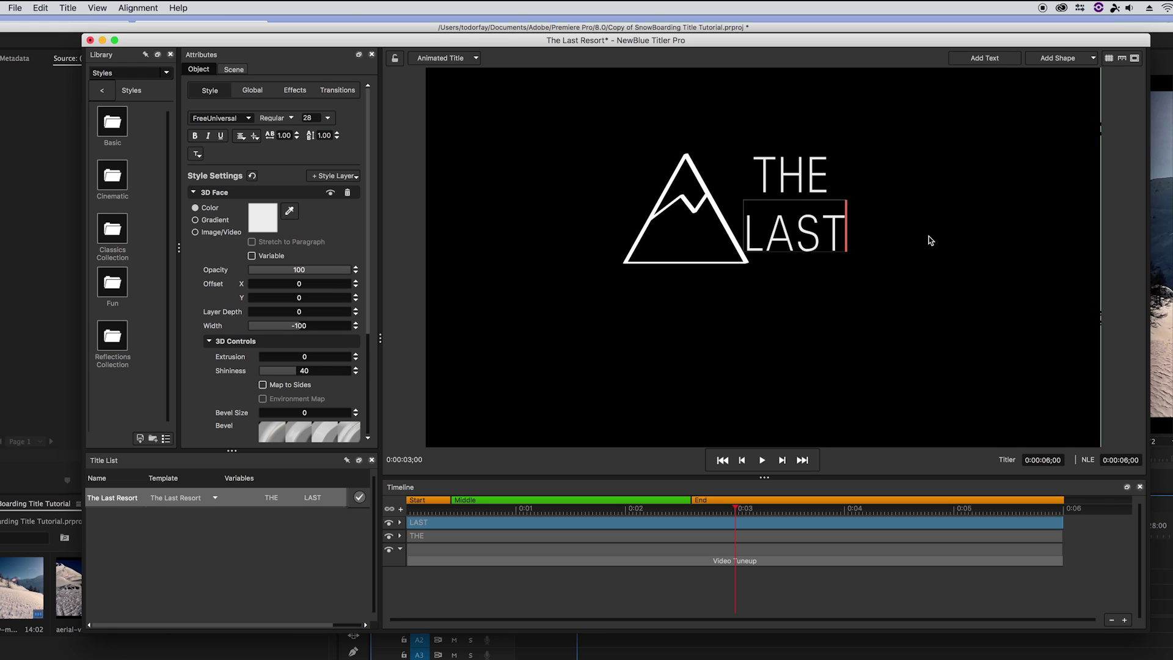
{"action": "key", "text": "Escape"}
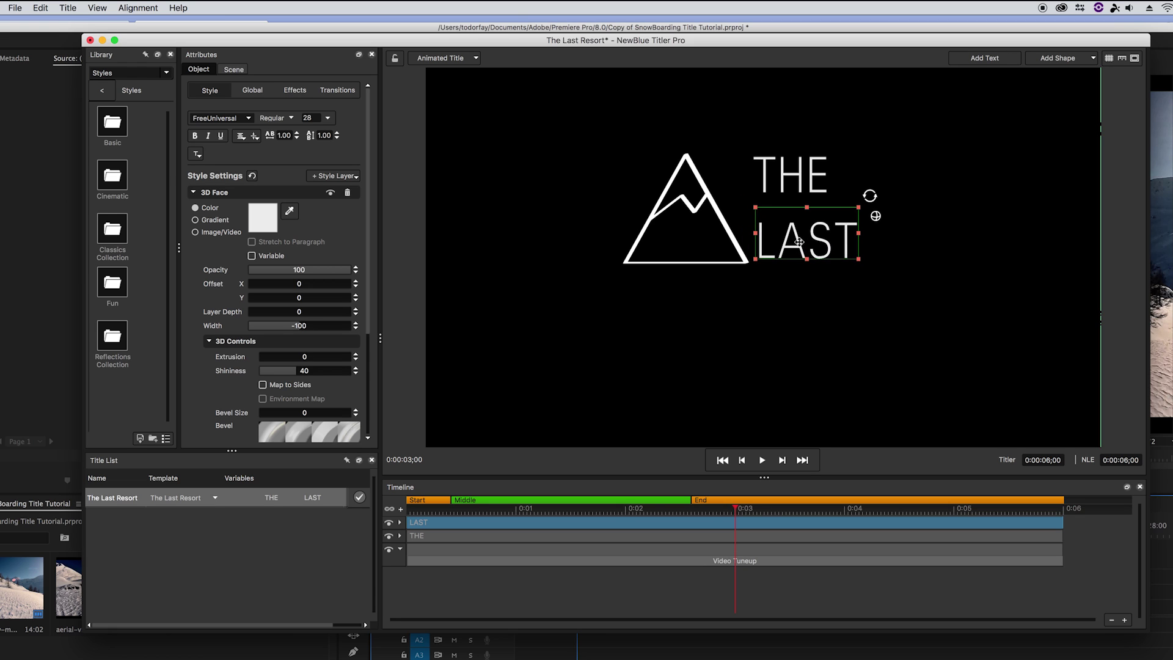
{"action": "left_click", "coordinate": [808, 302]}
Add guides at the mountain's top, base and left edge, then enlarge and align LAST
{"action": "left_click", "coordinate": [1122, 58]}
{"action": "left_click_drag", "start_coordinate": [809, 79], "coordinate": [767, 158]}
{"action": "left_click_drag", "start_coordinate": [606, 70], "coordinate": [645, 267]}
{"action": "left_click_drag", "start_coordinate": [812, 245], "coordinate": [816, 250]}
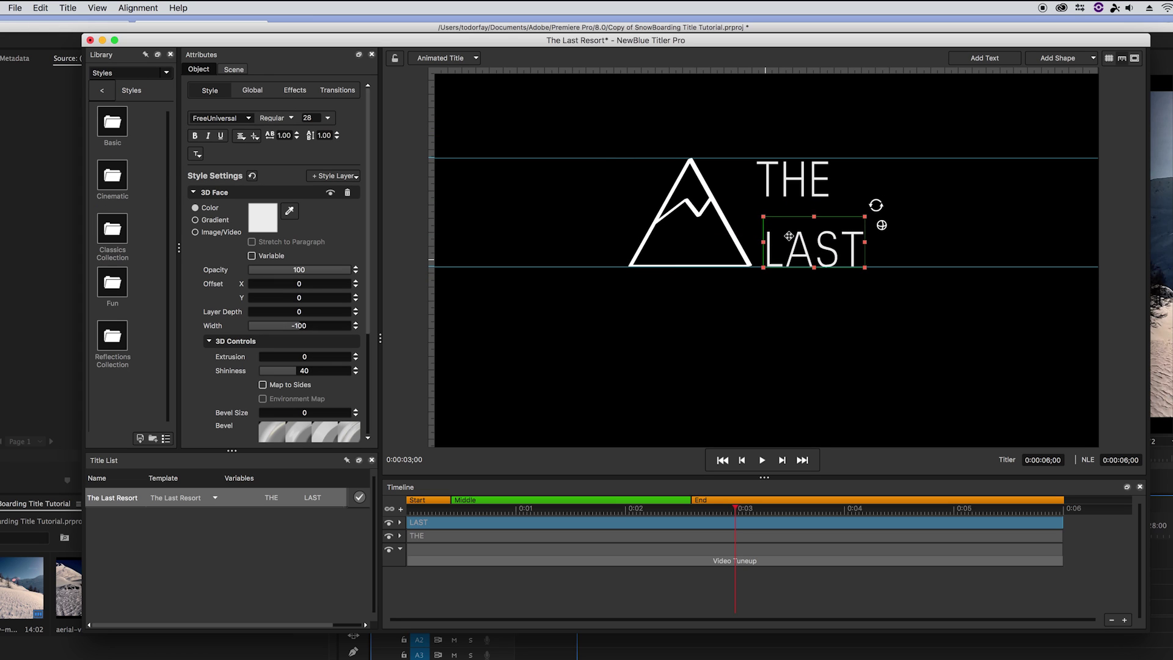
{"action": "left_click_drag", "start_coordinate": [763, 217], "coordinate": [736, 196]}
{"action": "left_click_drag", "start_coordinate": [807, 247], "coordinate": [839, 248]}
{"action": "left_click_drag", "start_coordinate": [432, 167], "coordinate": [756, 212]}
{"action": "left_click_drag", "start_coordinate": [813, 234], "coordinate": [802, 234]}
{"action": "left_click_drag", "start_coordinate": [887, 200], "coordinate": [898, 195]}
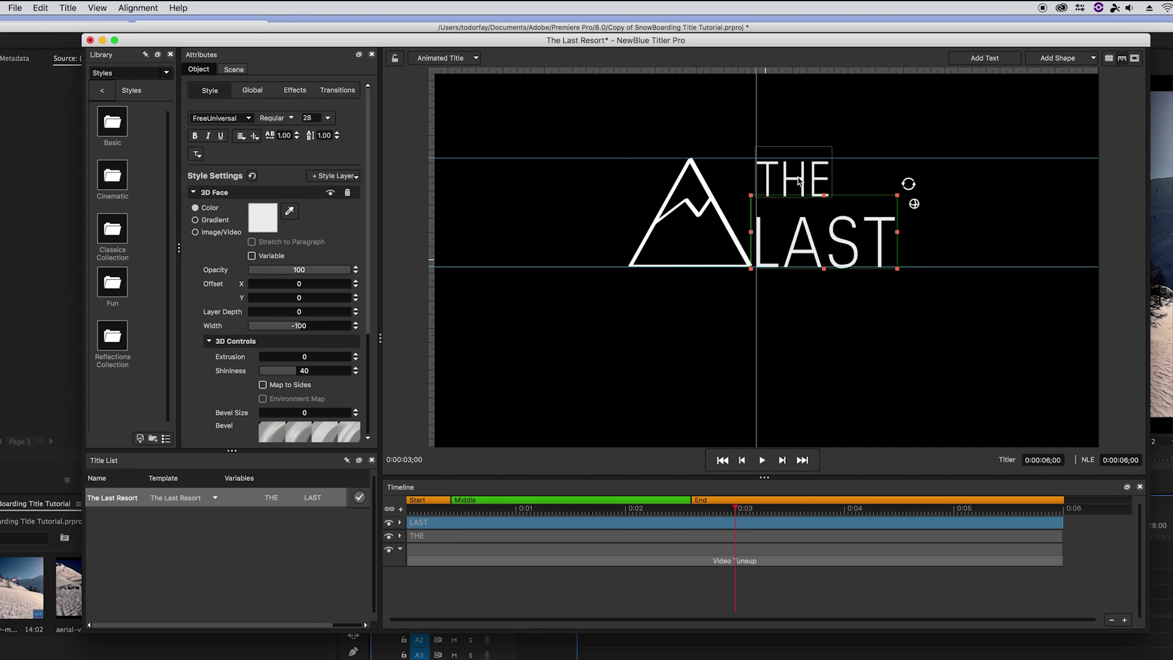
{"action": "left_click_drag", "start_coordinate": [790, 226], "coordinate": [847, 207]}
Resize THE to match LAST and hide the rulers and guides
{"action": "left_click", "coordinate": [809, 184]}
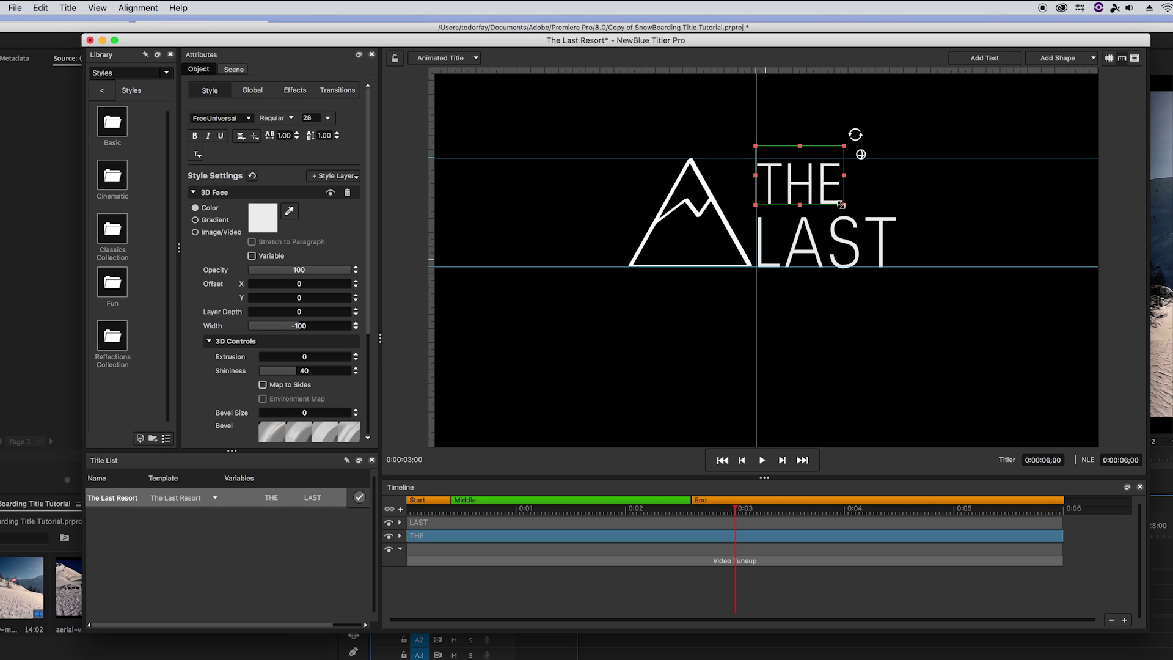
{"action": "left_click", "coordinate": [828, 206]}
{"action": "left_click", "coordinate": [838, 100]}
{"action": "left_click", "coordinate": [1132, 62]}
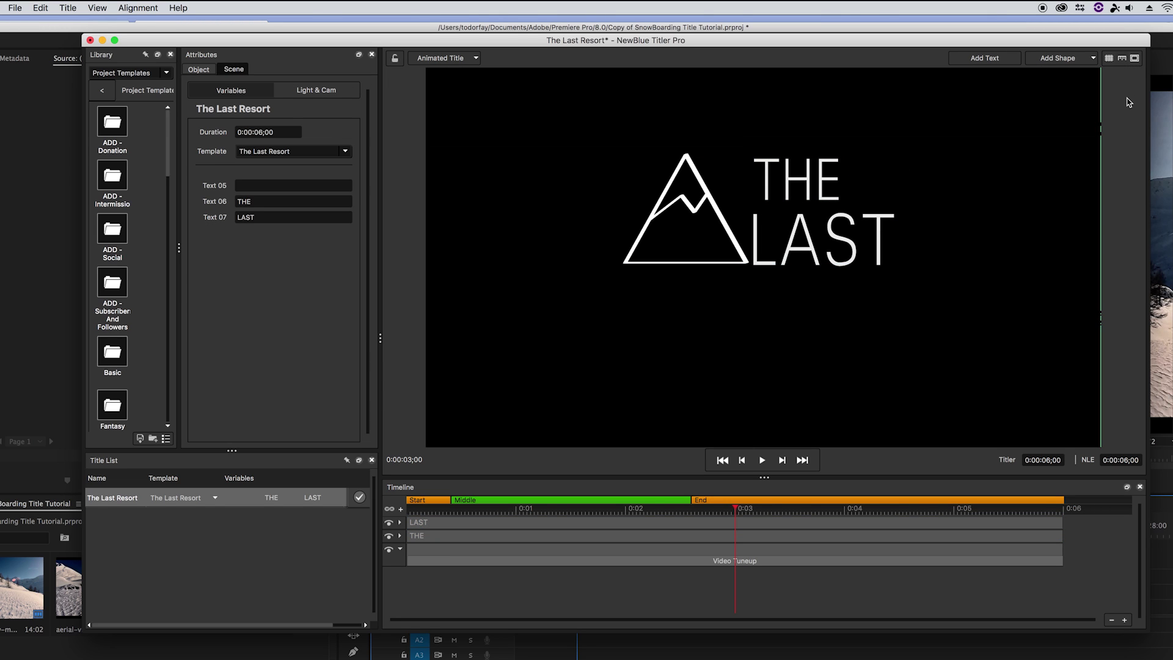
Add a new text layer reading 'RESORT' in Fjalla One below LAST
{"action": "left_click", "coordinate": [985, 58]}
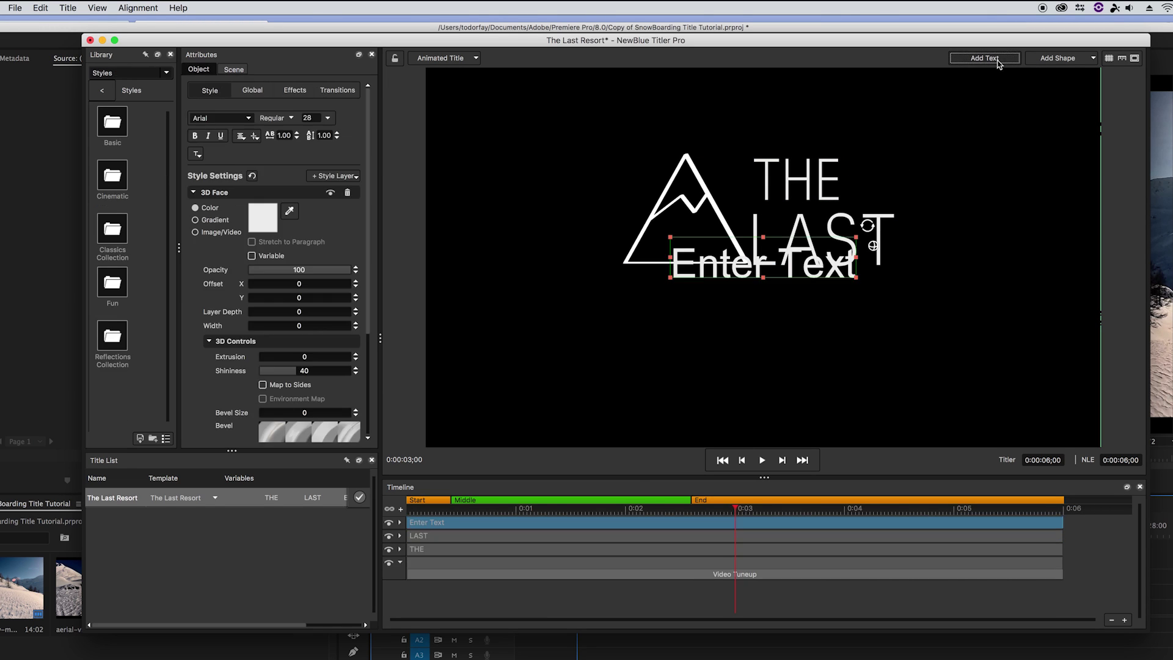
{"action": "left_click_drag", "start_coordinate": [813, 264], "coordinate": [800, 322]}
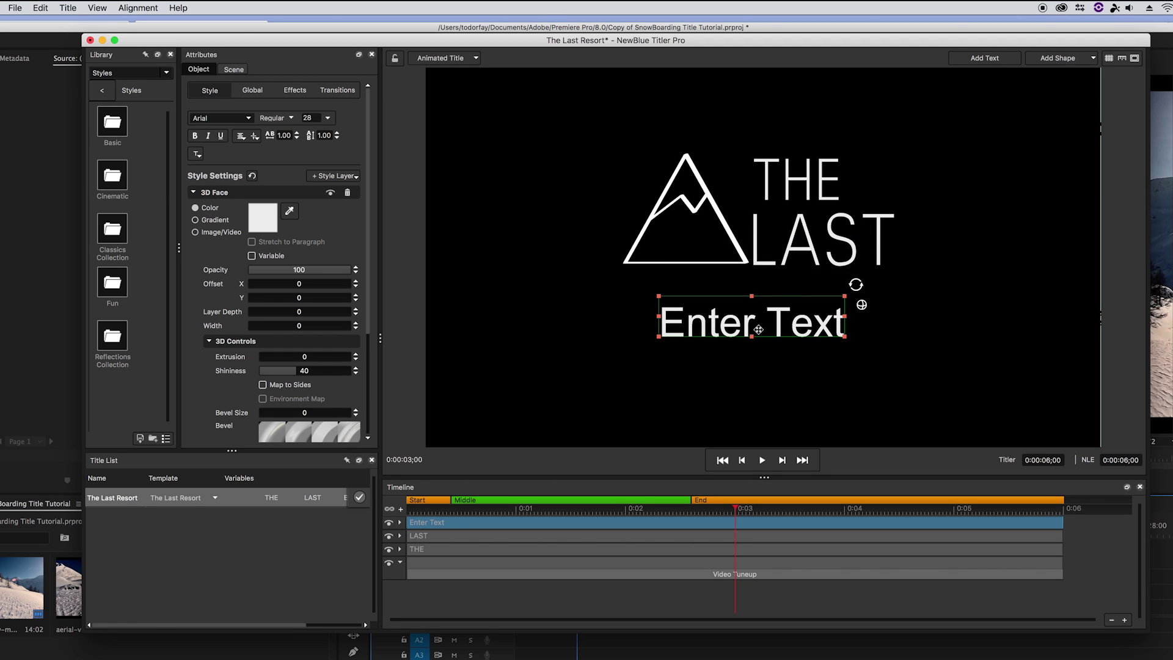
{"action": "left_click", "coordinate": [221, 118]}
{"action": "scroll", "coordinate": [229, 183], "scroll_direction": "down", "scroll_amount": 10}
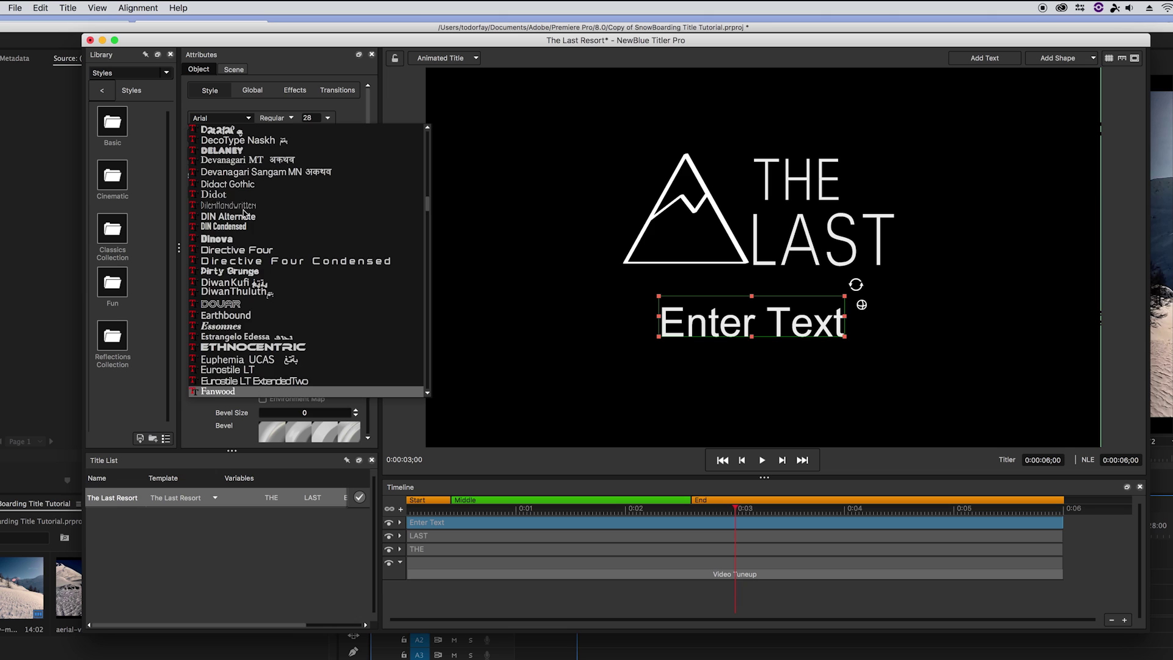
{"action": "left_click", "coordinate": [249, 383]}
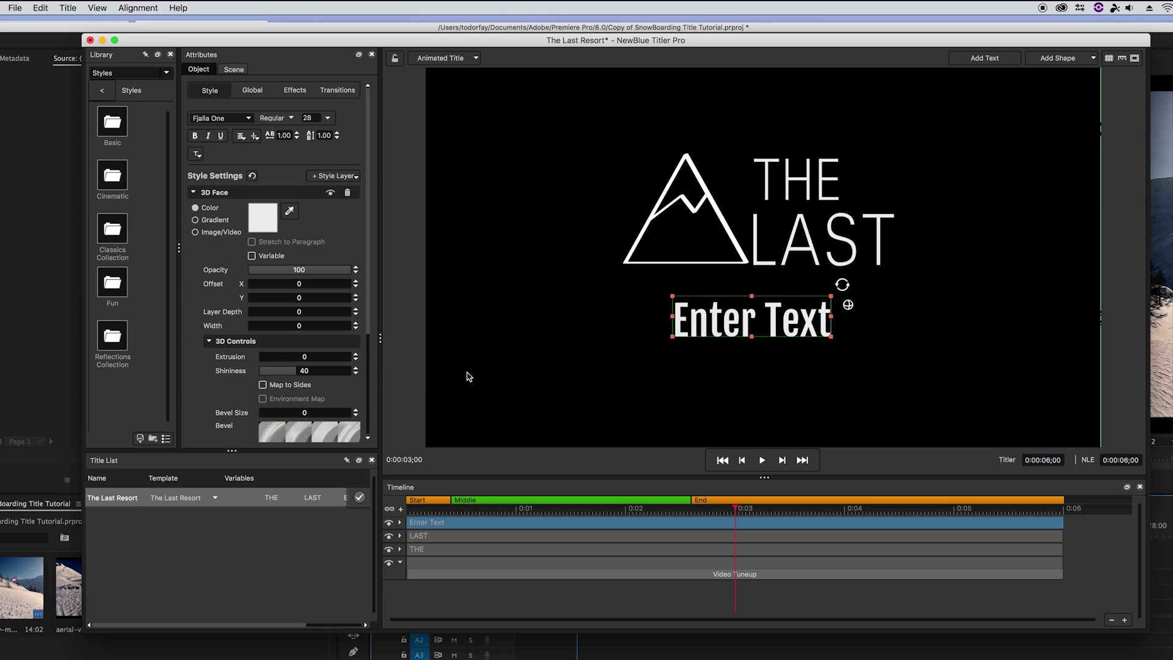
{"action": "left_click_drag", "start_coordinate": [675, 324], "coordinate": [853, 333]}
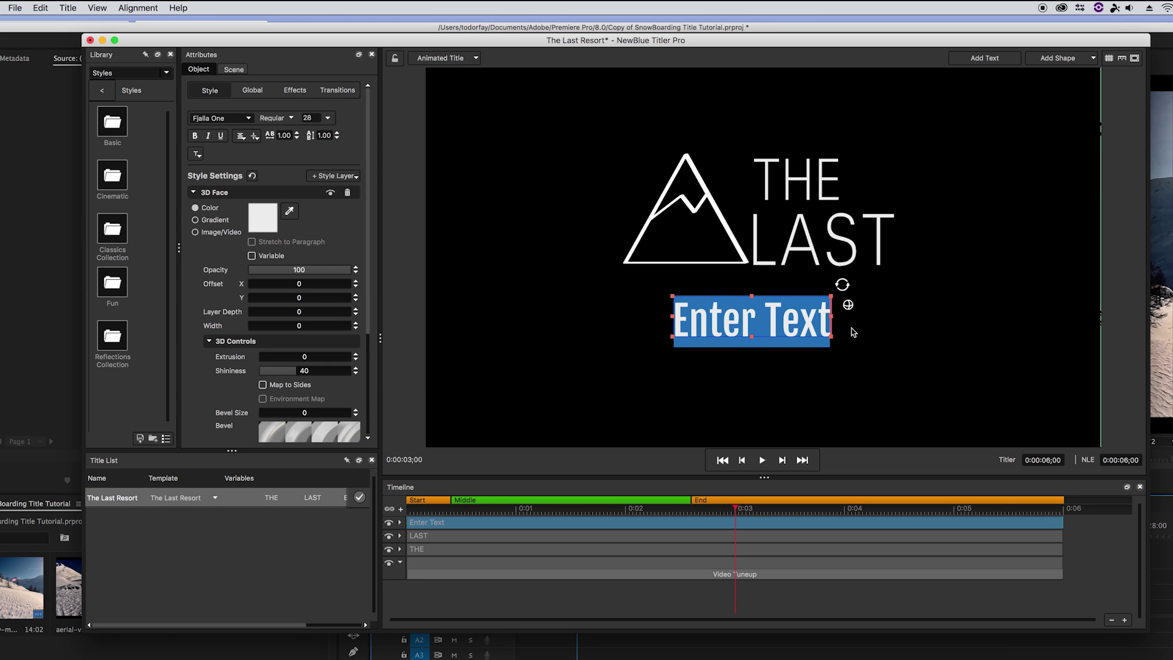
{"action": "type", "text": "RESORT"}
{"action": "left_click", "coordinate": [758, 328]}
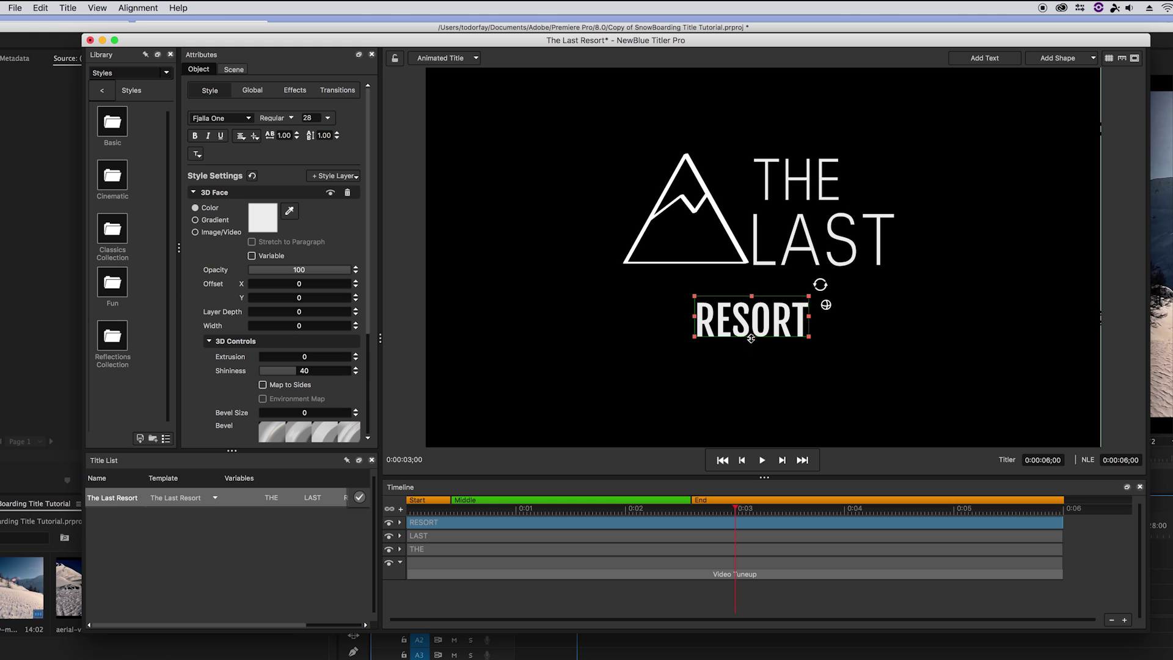
Position RESORT under the mountain and stretch it between the vertical guides
{"action": "left_click_drag", "start_coordinate": [774, 325], "coordinate": [893, 393]}
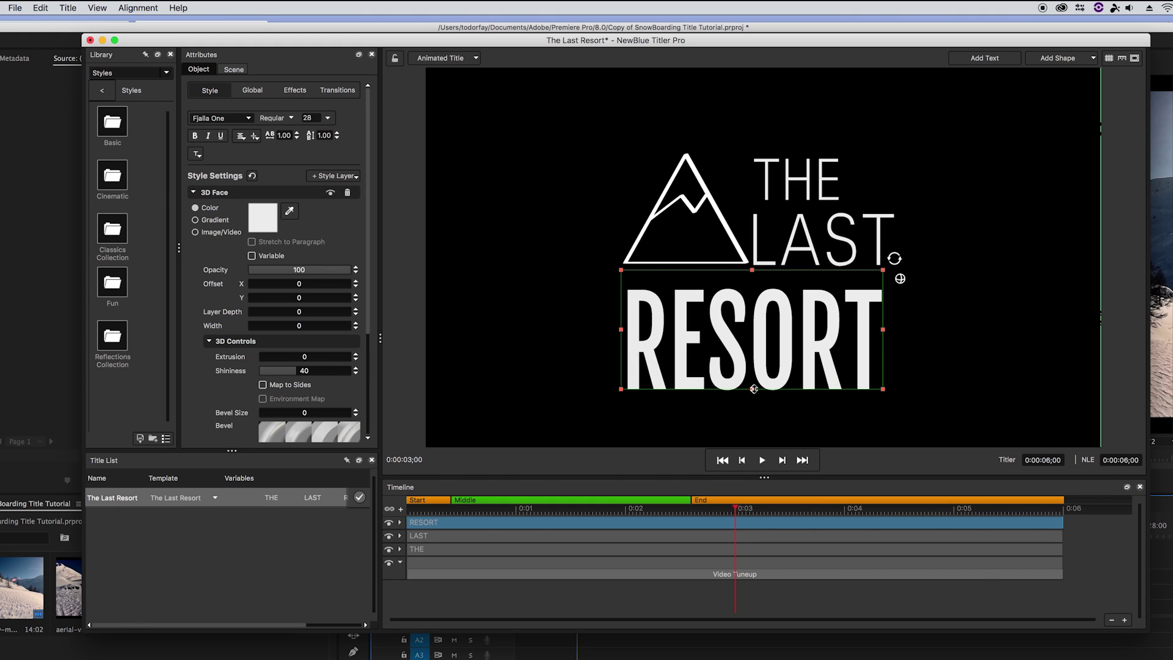
{"action": "left_click_drag", "start_coordinate": [753, 389], "coordinate": [781, 375]}
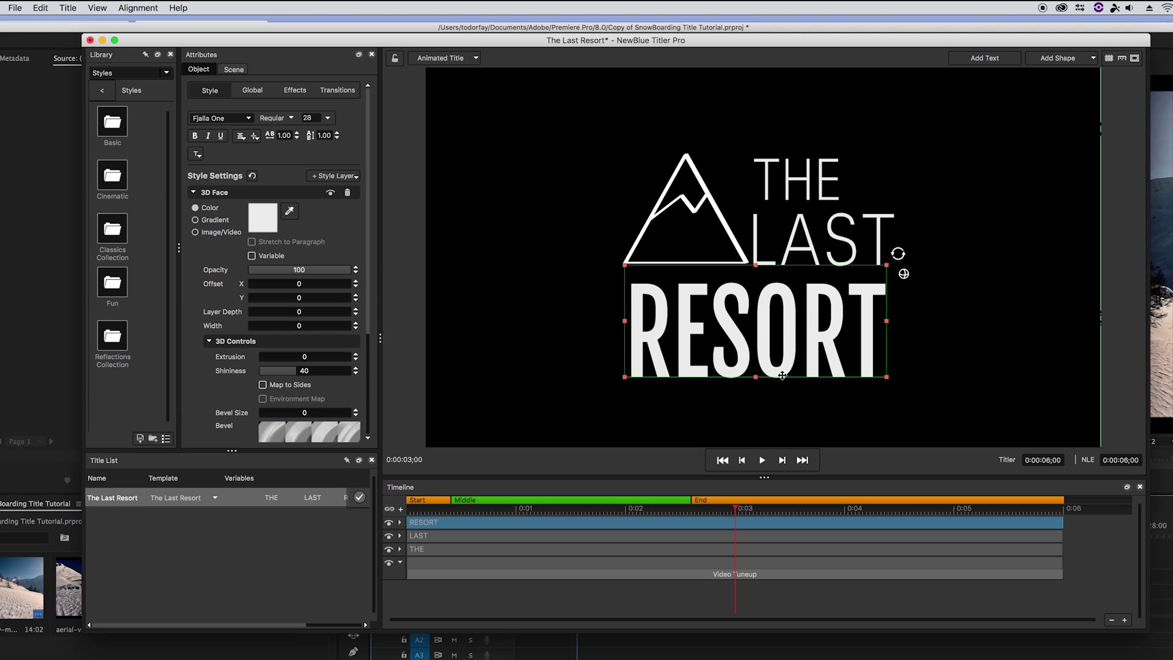
{"action": "left_click", "coordinate": [1122, 58]}
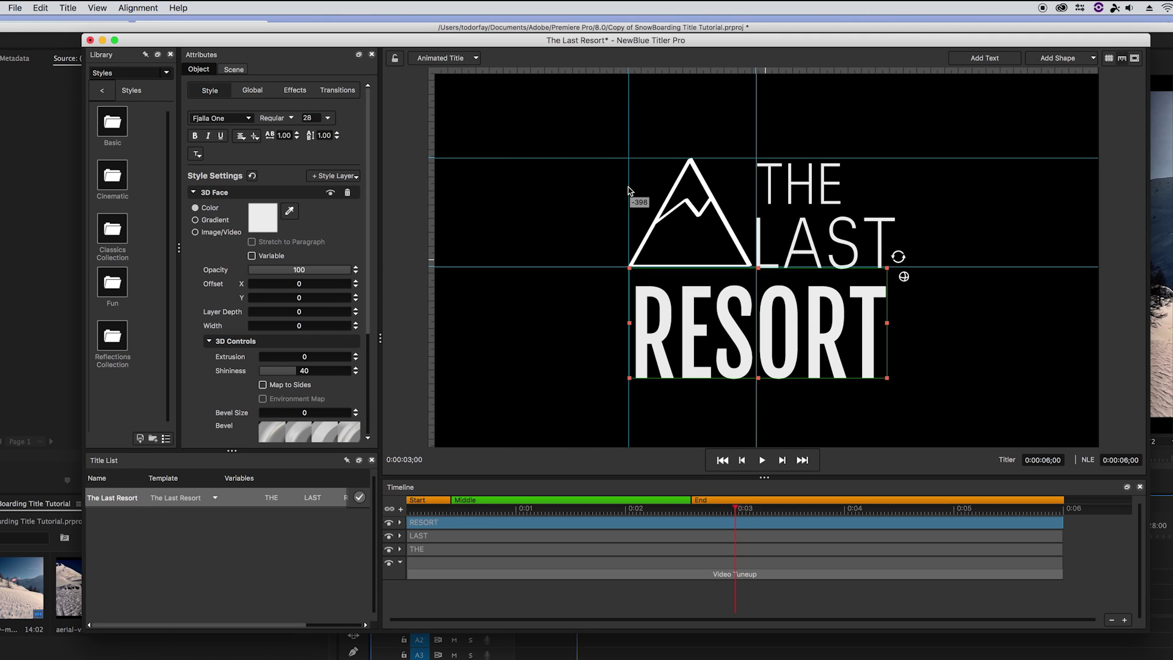
{"action": "left_click_drag", "start_coordinate": [791, 313], "coordinate": [784, 302]}
{"action": "left_click_drag", "start_coordinate": [880, 368], "coordinate": [892, 376]}
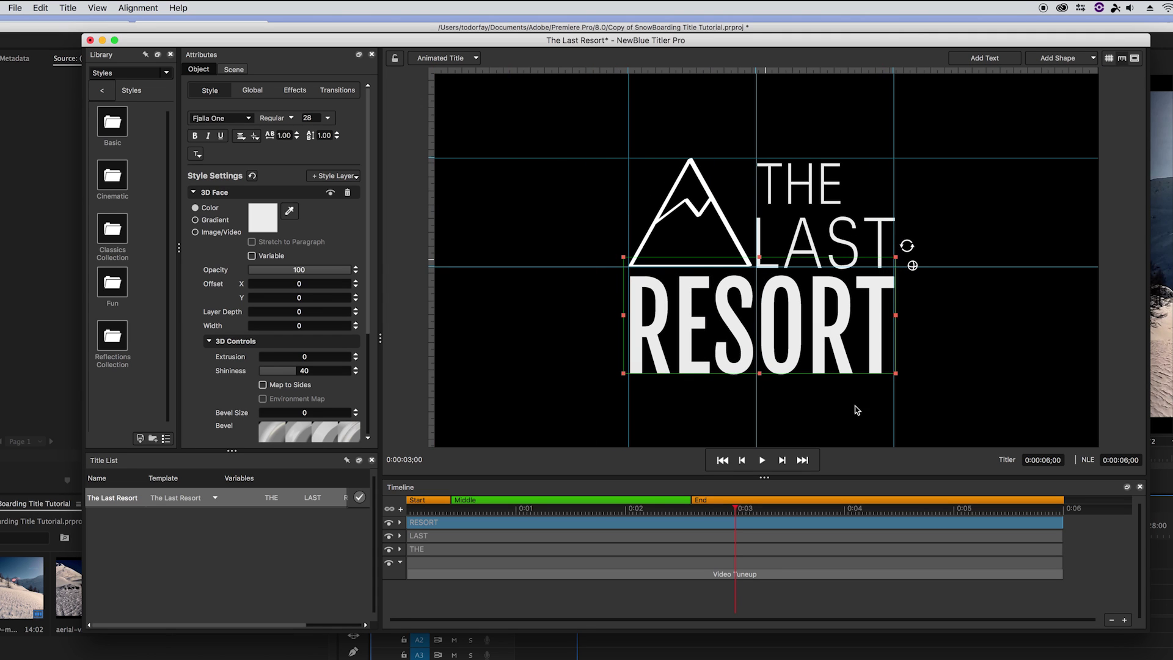
Select all logo layers, nudge the whole logo up, and hide the rulers
{"action": "left_click", "coordinate": [768, 536], "text": "shift"}
{"action": "left_click", "coordinate": [760, 552], "text": "shift"}
{"action": "left_click", "coordinate": [773, 573], "text": "shift"}
{"action": "left_click_drag", "start_coordinate": [754, 225], "coordinate": [755, 214]}
{"action": "left_click", "coordinate": [809, 403]}
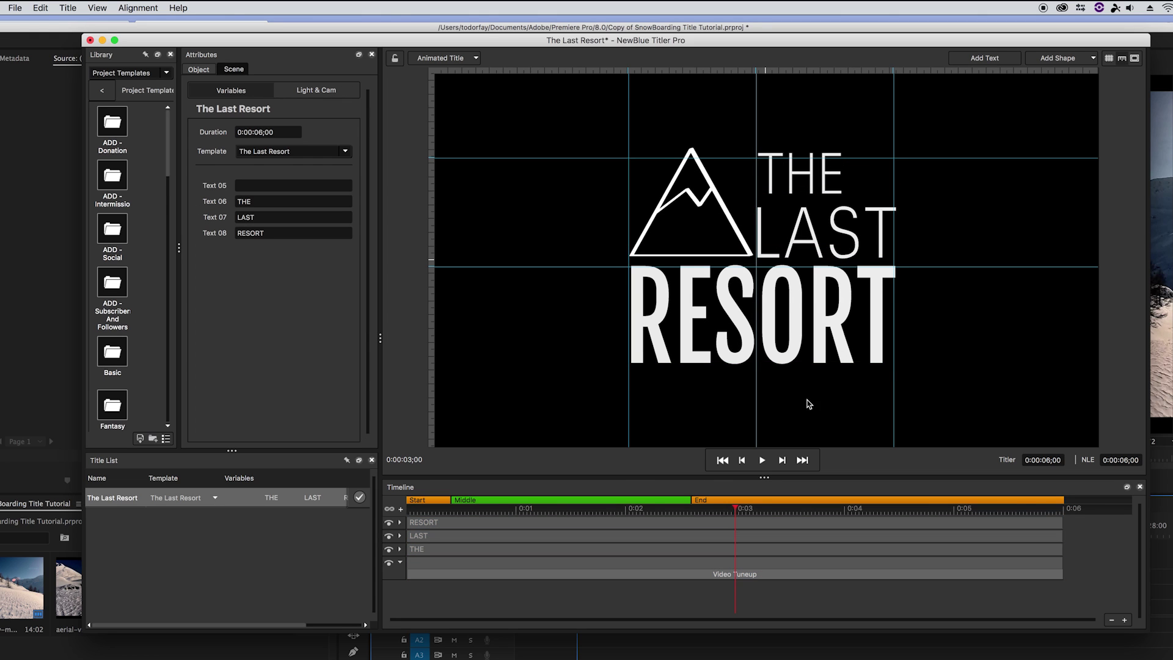
{"action": "left_click", "coordinate": [1122, 59]}
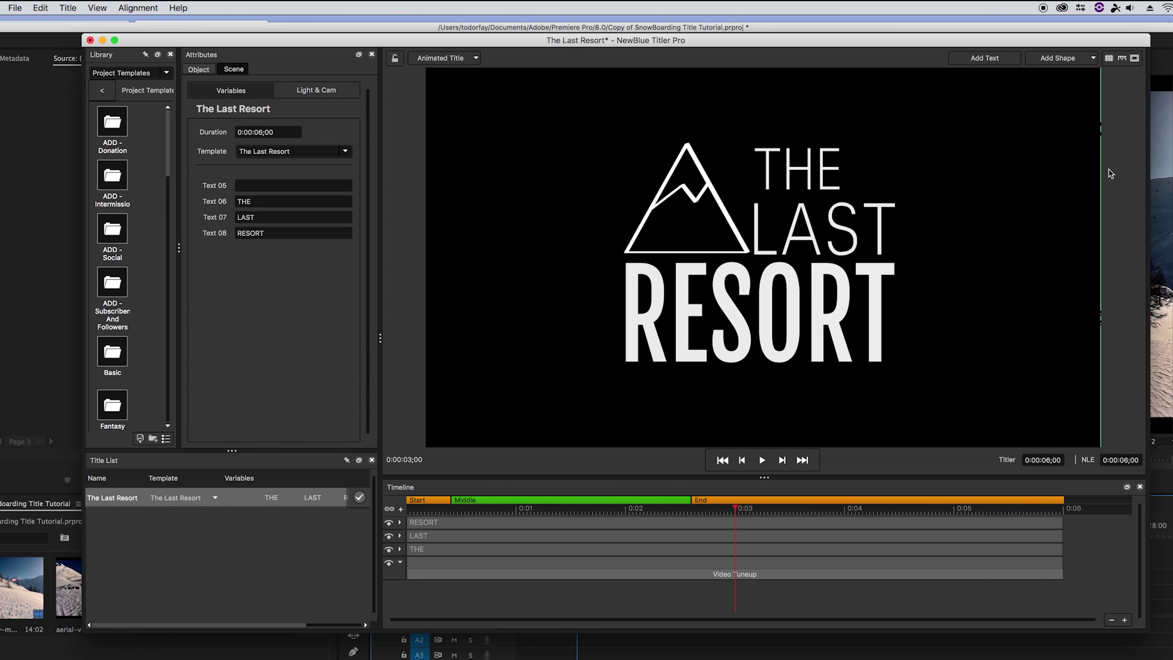
{"action": "left_click", "coordinate": [703, 200]}
Apply the Blinds Turn transition to the mountain logo
{"action": "left_click", "coordinate": [165, 74]}
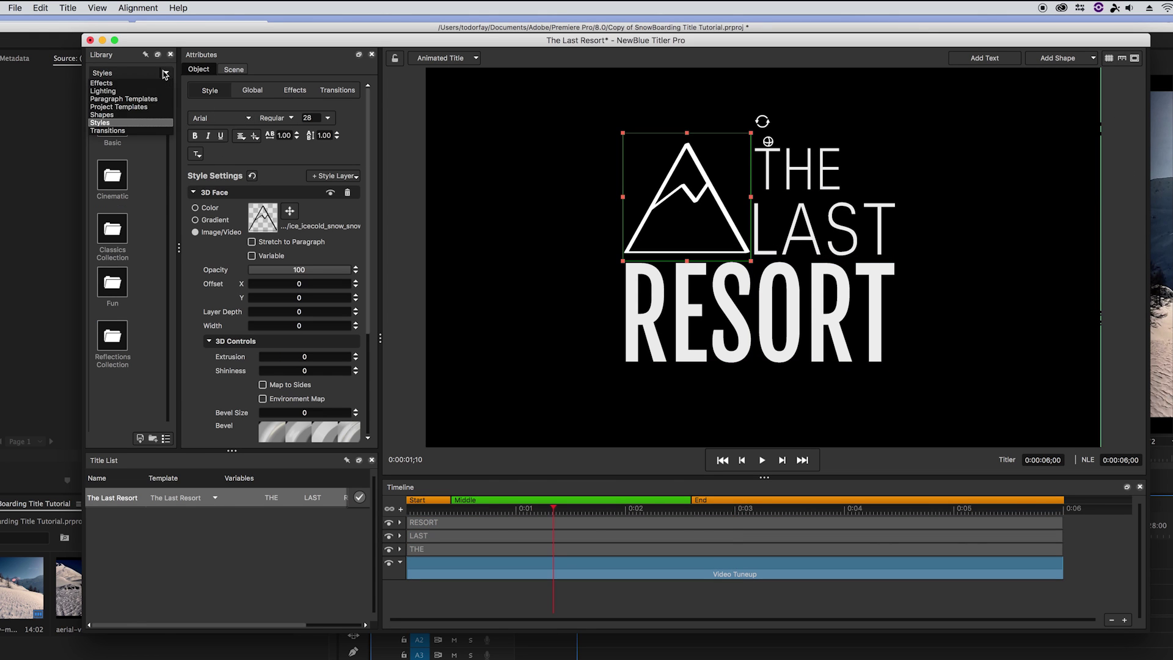
{"action": "left_click", "coordinate": [140, 130]}
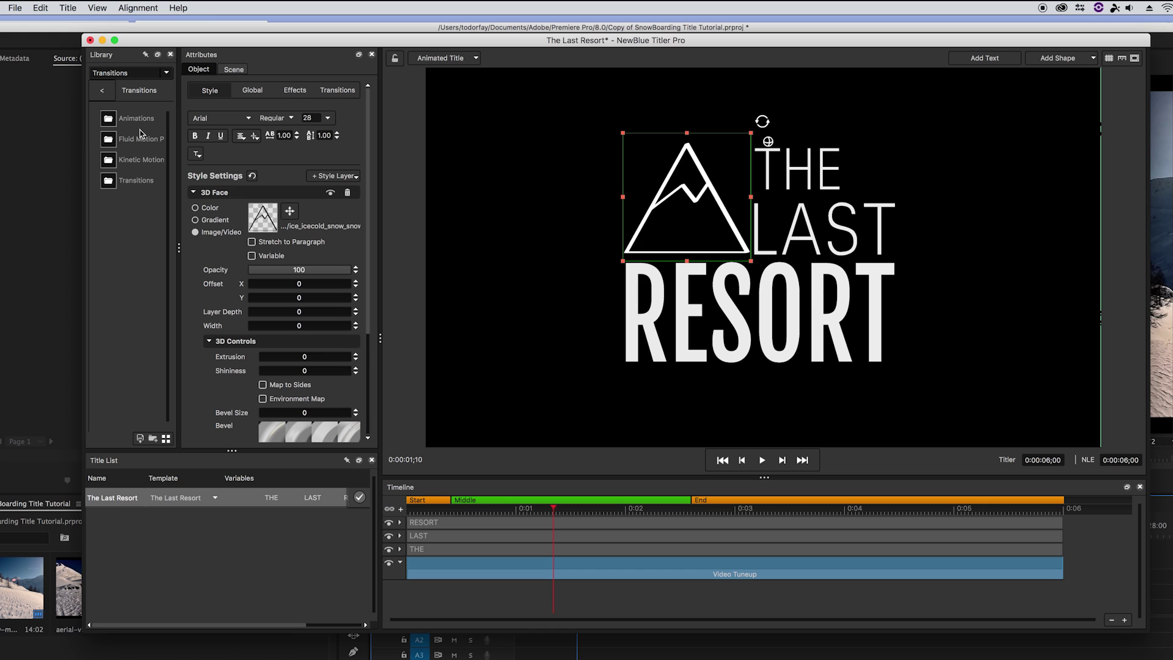
{"action": "left_click", "coordinate": [111, 120]}
{"action": "left_click", "coordinate": [111, 365]}
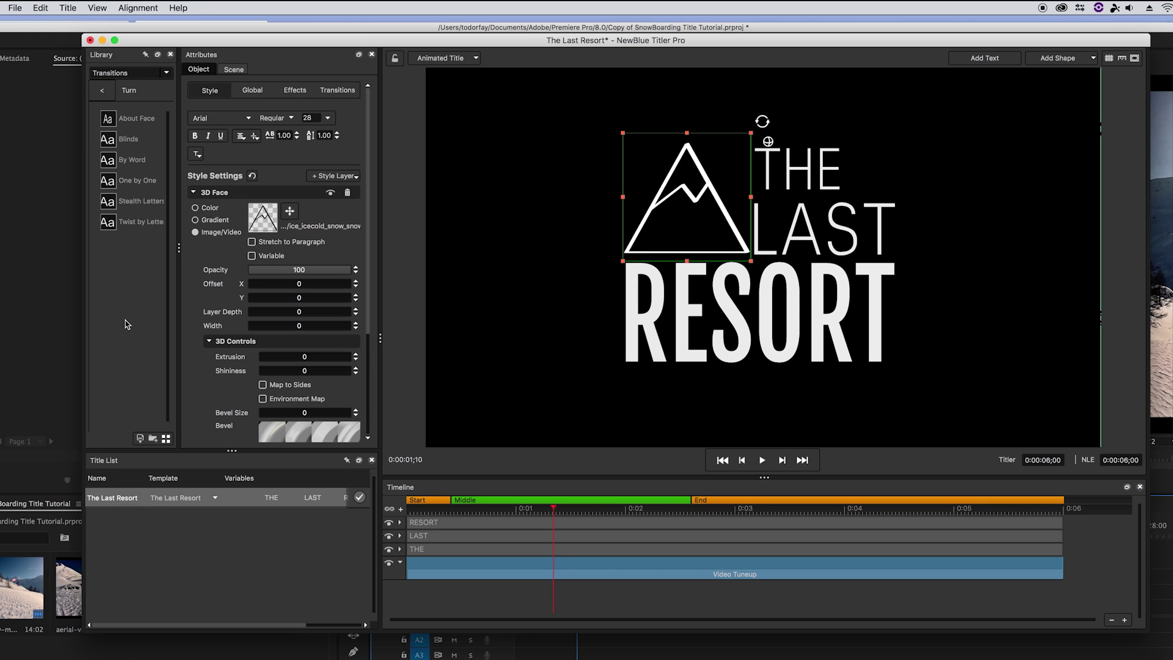
{"action": "left_click_drag", "start_coordinate": [119, 139], "coordinate": [693, 225]}
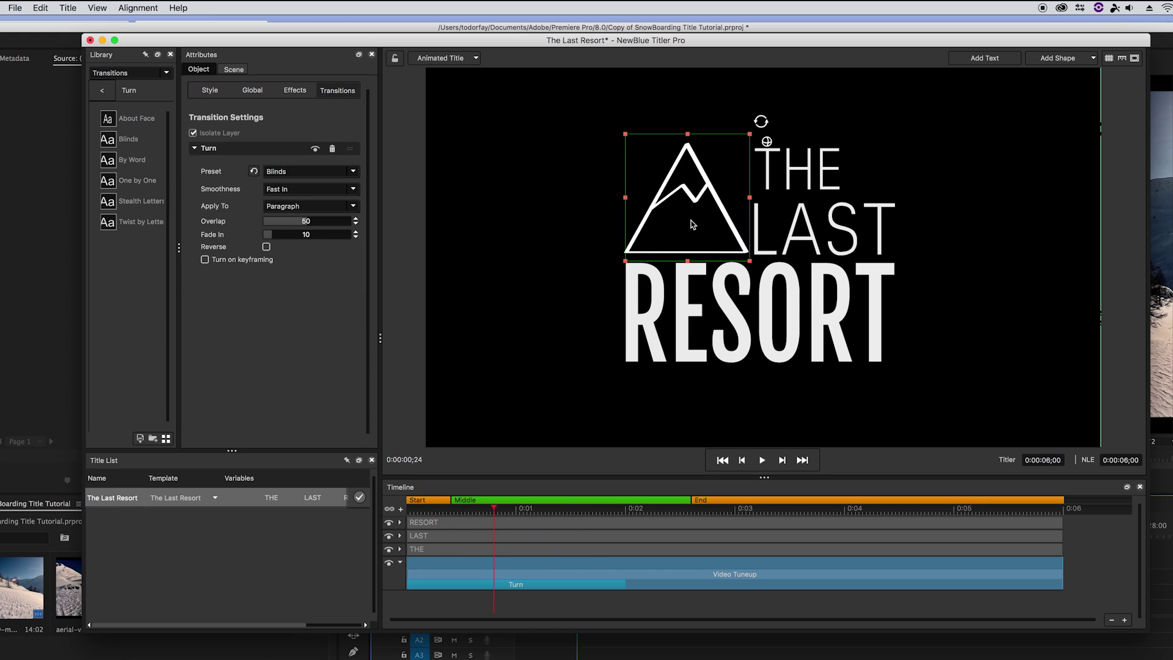
Shorten the mountain's Turn transition and play the title from the start
{"action": "left_click_drag", "start_coordinate": [624, 585], "coordinate": [563, 596]}
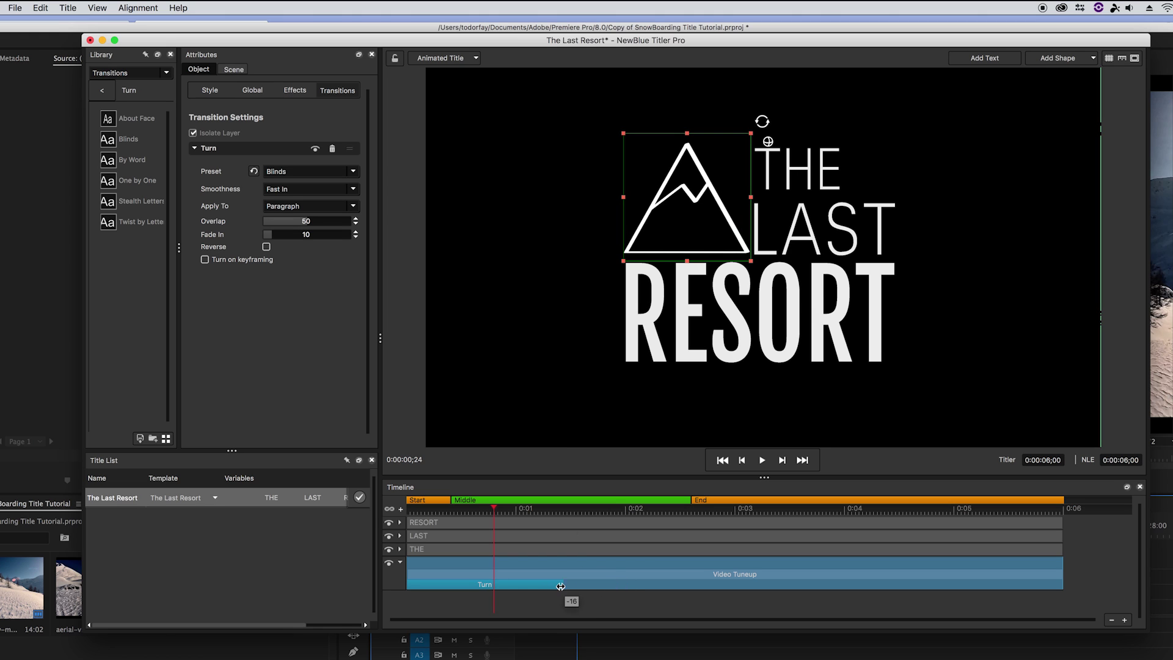
{"action": "key", "text": "space"}
{"action": "key", "text": "space"}
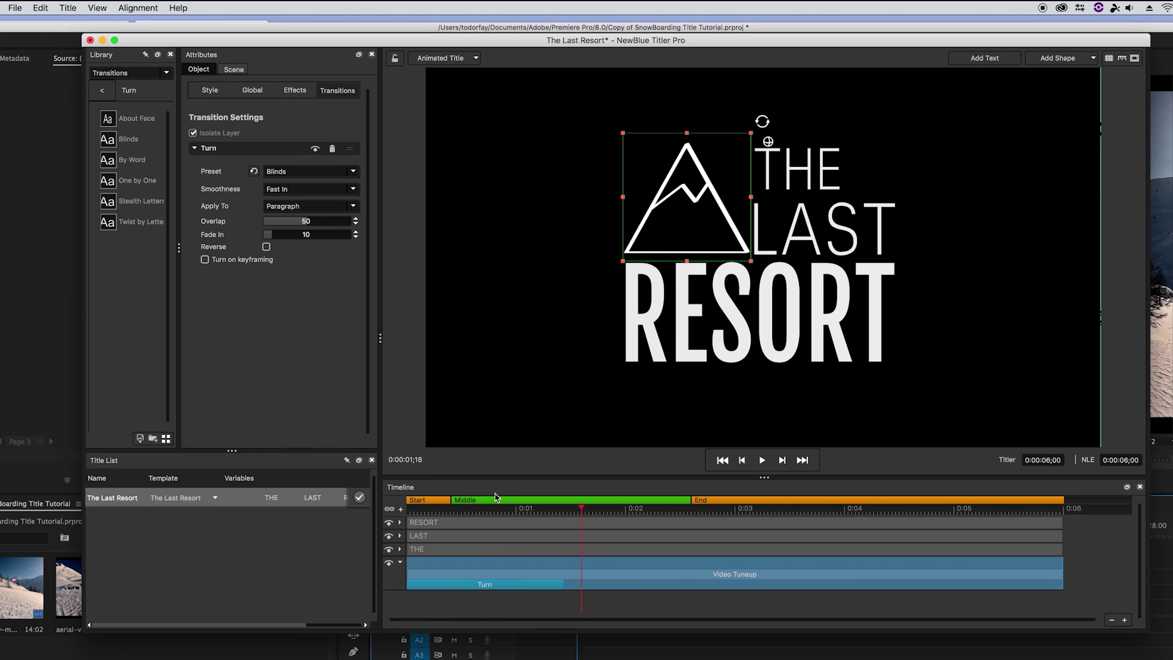
{"action": "left_click", "coordinate": [801, 168]}
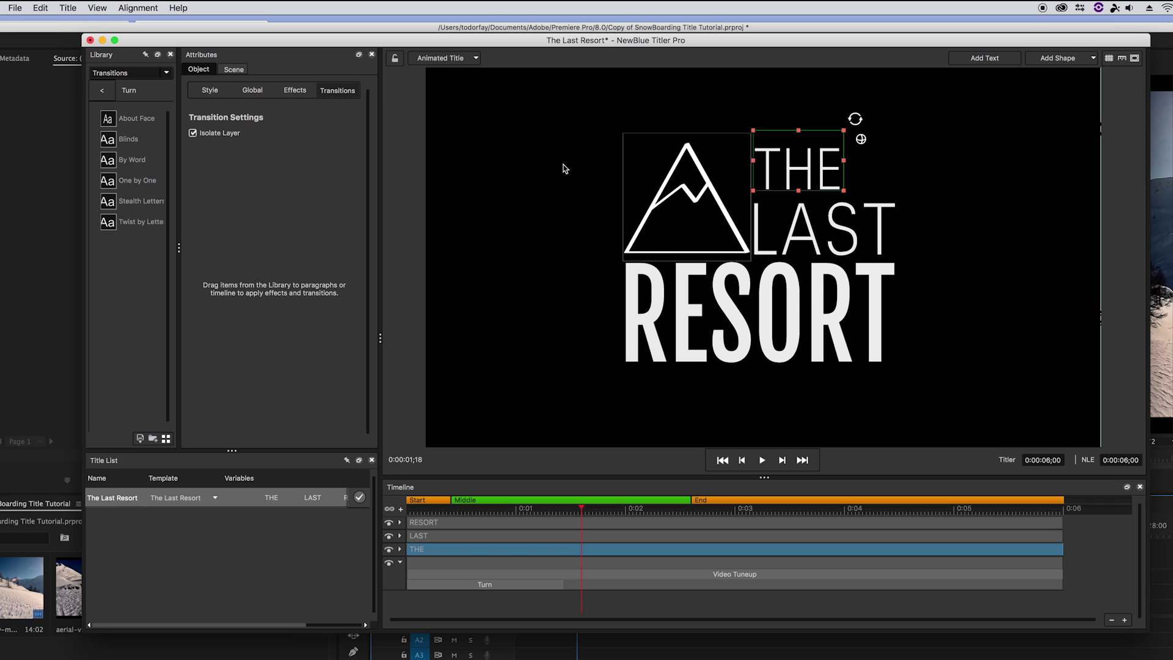
Give THE the Kinetic Motion Arriving Left slide with scaling disabled
{"action": "left_click", "coordinate": [105, 94]}
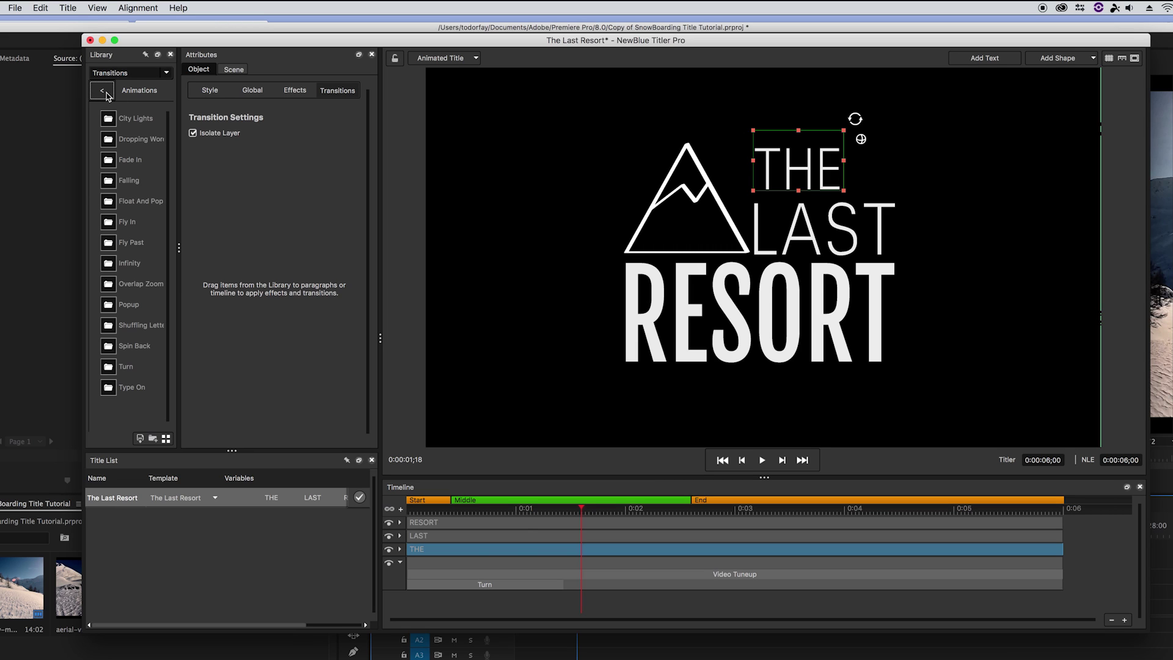
{"action": "left_click", "coordinate": [106, 94]}
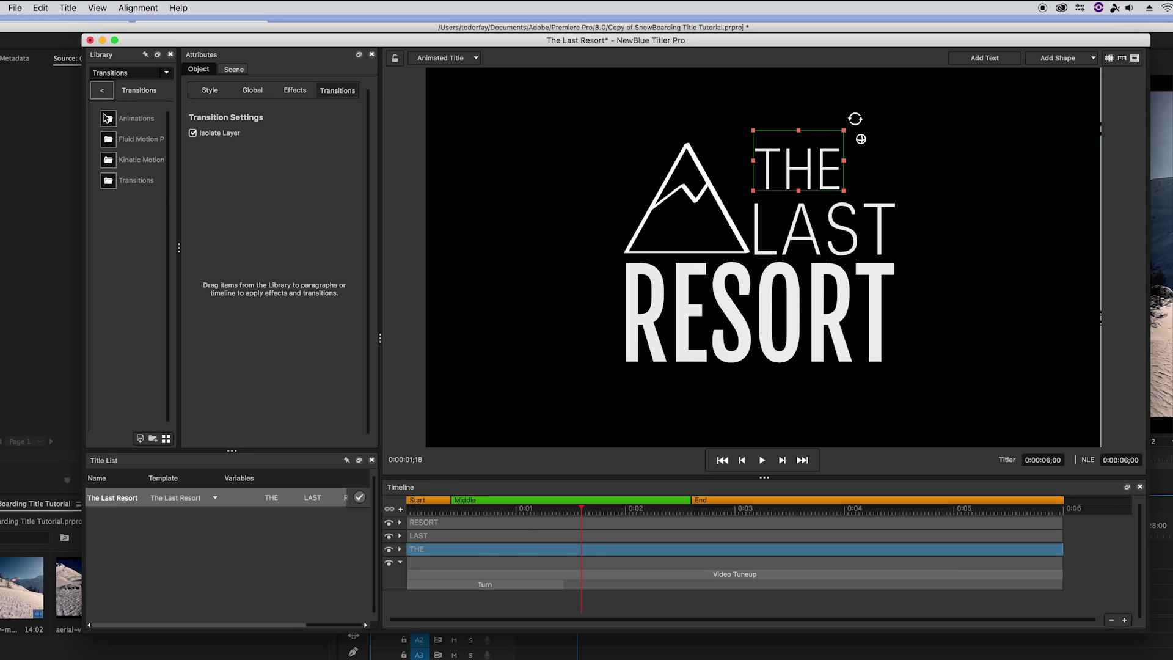
{"action": "double_click", "coordinate": [108, 161]}
{"action": "double_click", "coordinate": [111, 141]}
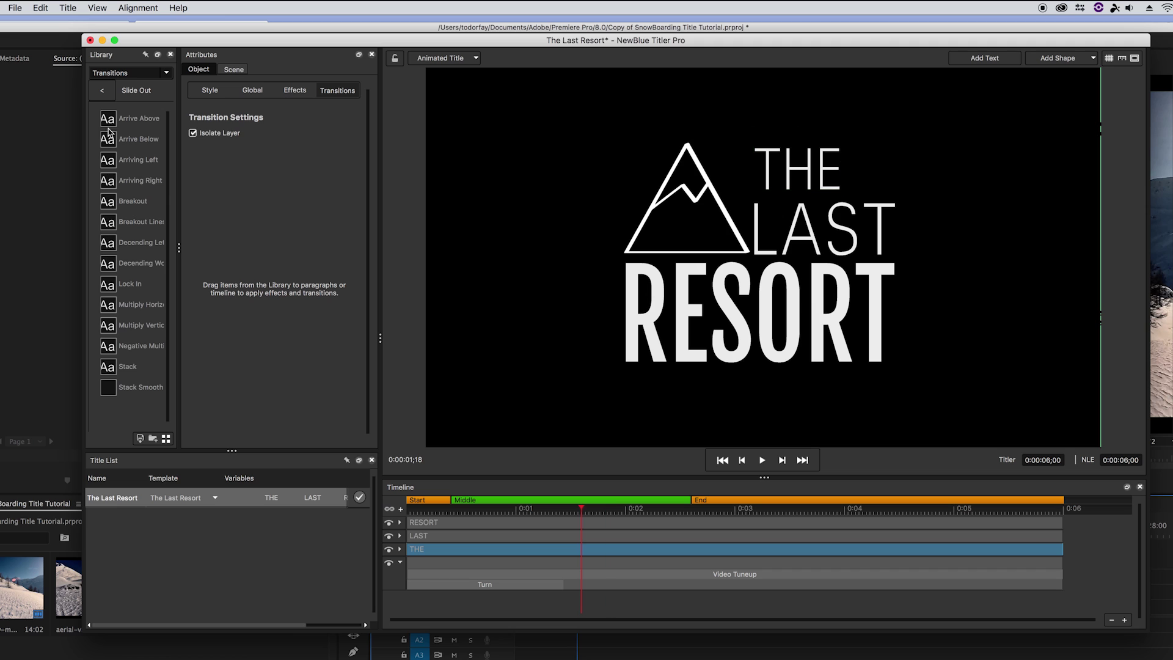
{"action": "left_click_drag", "start_coordinate": [110, 160], "coordinate": [465, 554]}
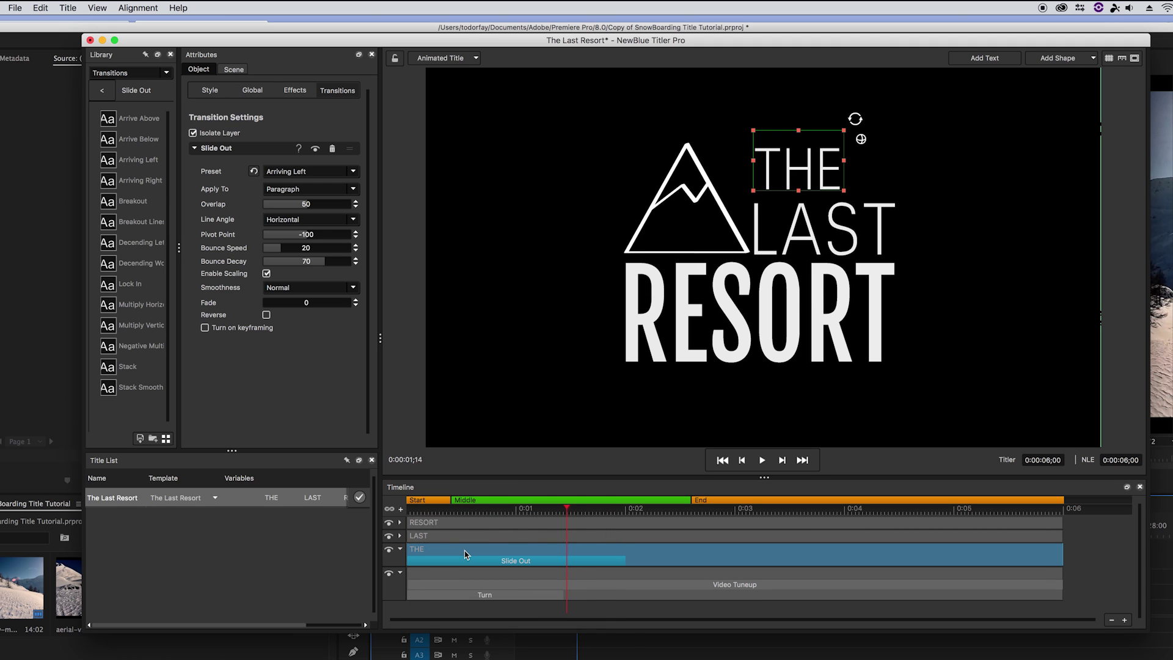
{"action": "left_click", "coordinate": [266, 274]}
Copy THE's Slide Out transition onto LAST and play to check the slides
{"action": "right_click", "coordinate": [472, 557]}
{"action": "left_click", "coordinate": [505, 530]}
{"action": "right_click", "coordinate": [461, 536]}
{"action": "left_click", "coordinate": [495, 656]}
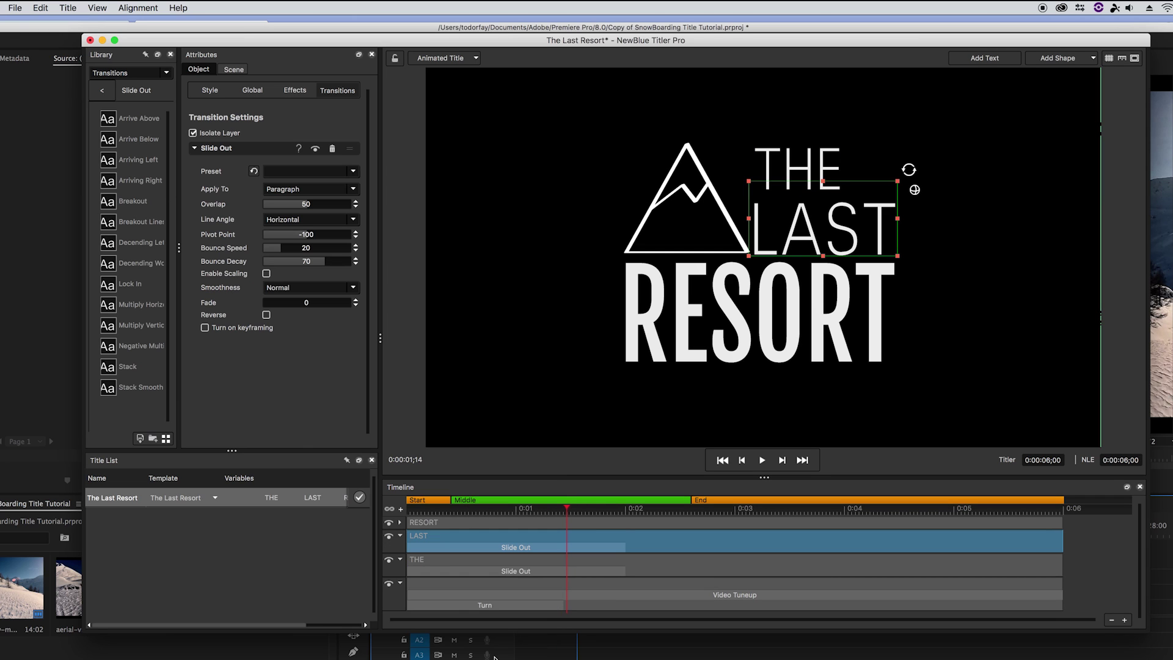
{"action": "key", "text": "space"}
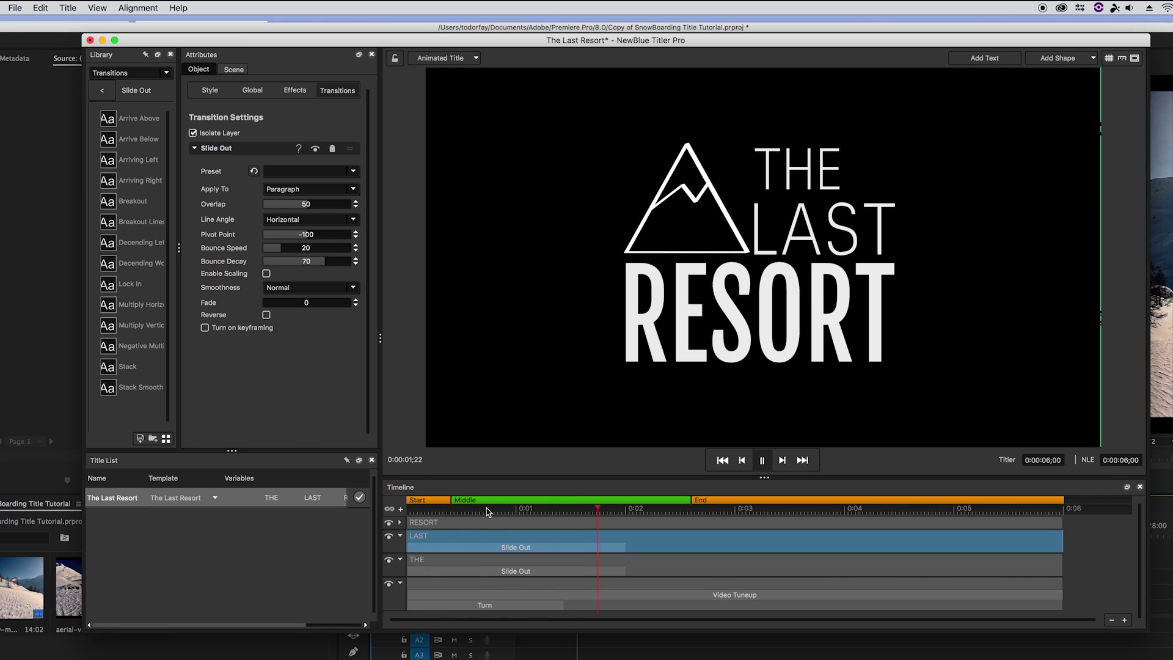
Apply the Arrive Above slide preset to RESORT
{"action": "left_click", "coordinate": [657, 325]}
{"action": "mouse_move", "coordinate": [107, 122]}
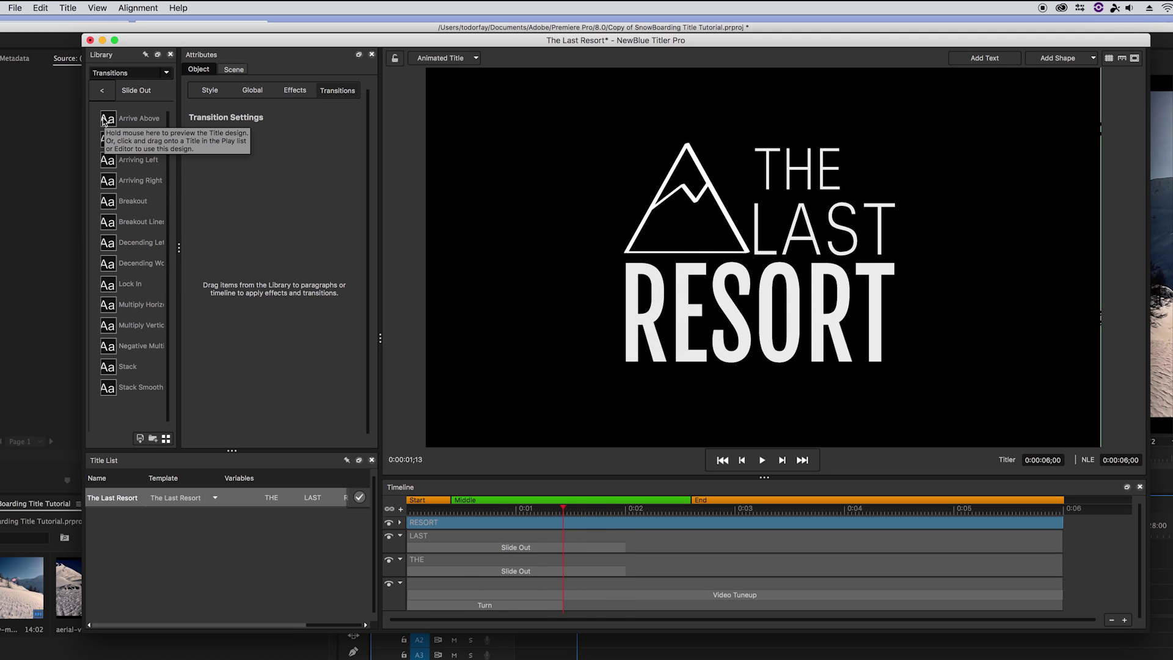
{"action": "left_click_drag", "start_coordinate": [108, 122], "coordinate": [150, 177]}
{"action": "left_click_drag", "start_coordinate": [450, 524], "coordinate": [453, 525]}
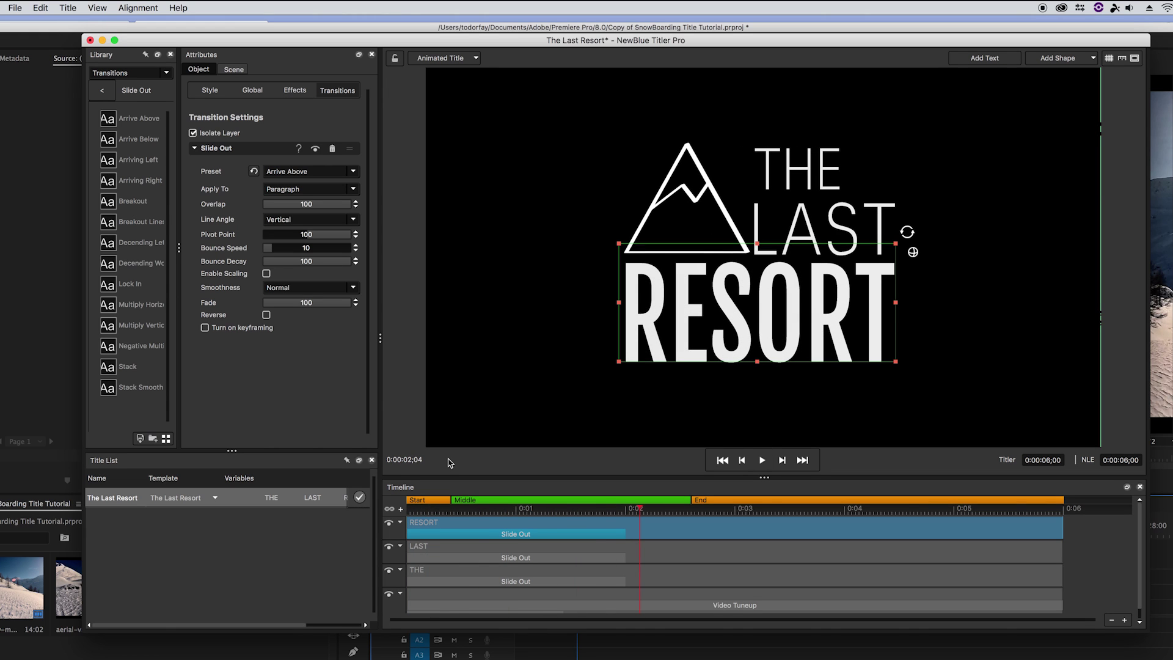
{"action": "left_click", "coordinate": [691, 218]}
{"action": "left_click", "coordinate": [137, 74]}
{"action": "left_click", "coordinate": [137, 84]}
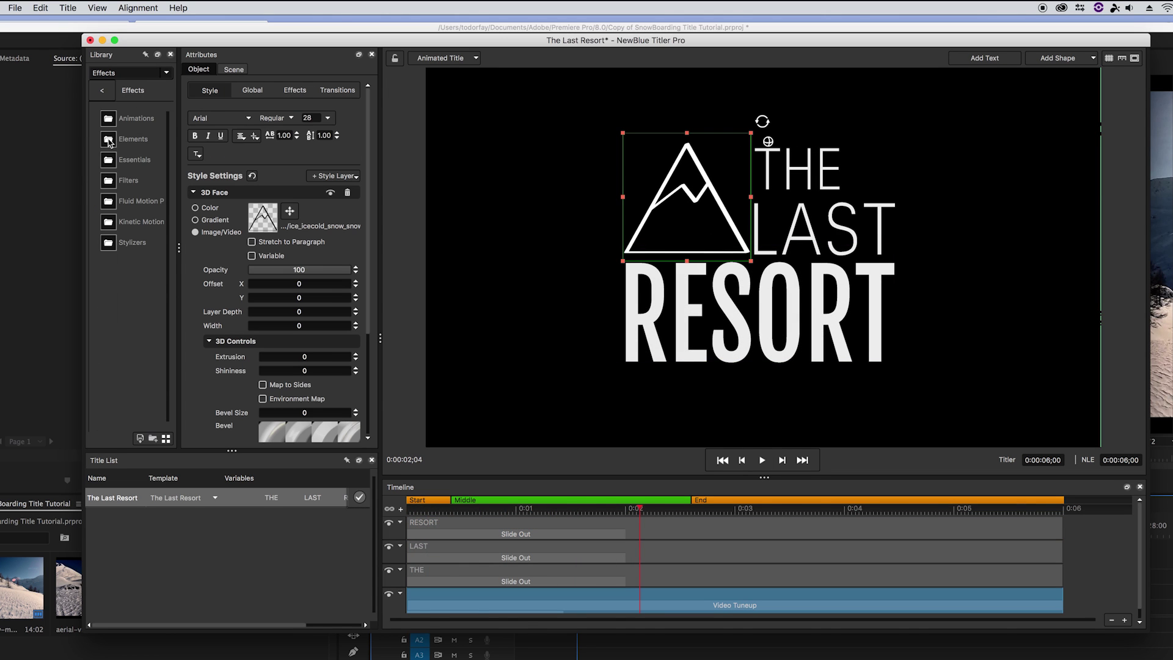
Apply the Slightly Raised Drop Shadow to the mountain logo
{"action": "left_click", "coordinate": [108, 142]}
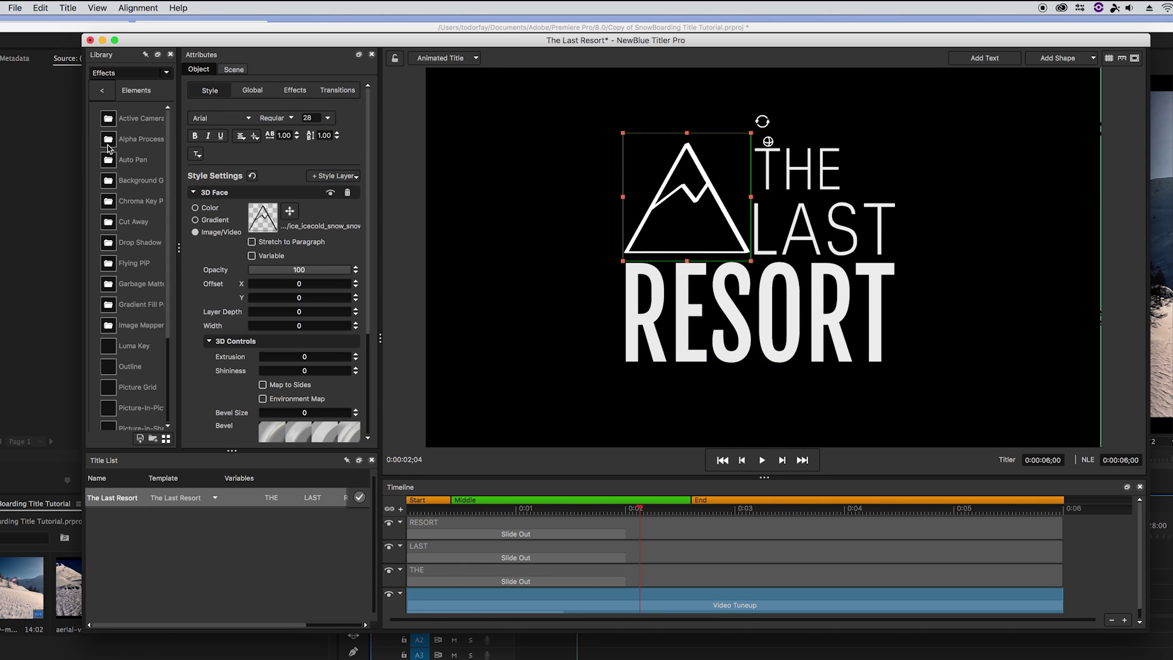
{"action": "left_click", "coordinate": [109, 204]}
{"action": "left_click_drag", "start_coordinate": [159, 243], "coordinate": [670, 224]}
{"action": "scroll", "coordinate": [732, 530], "scroll_direction": "down", "scroll_amount": 2}
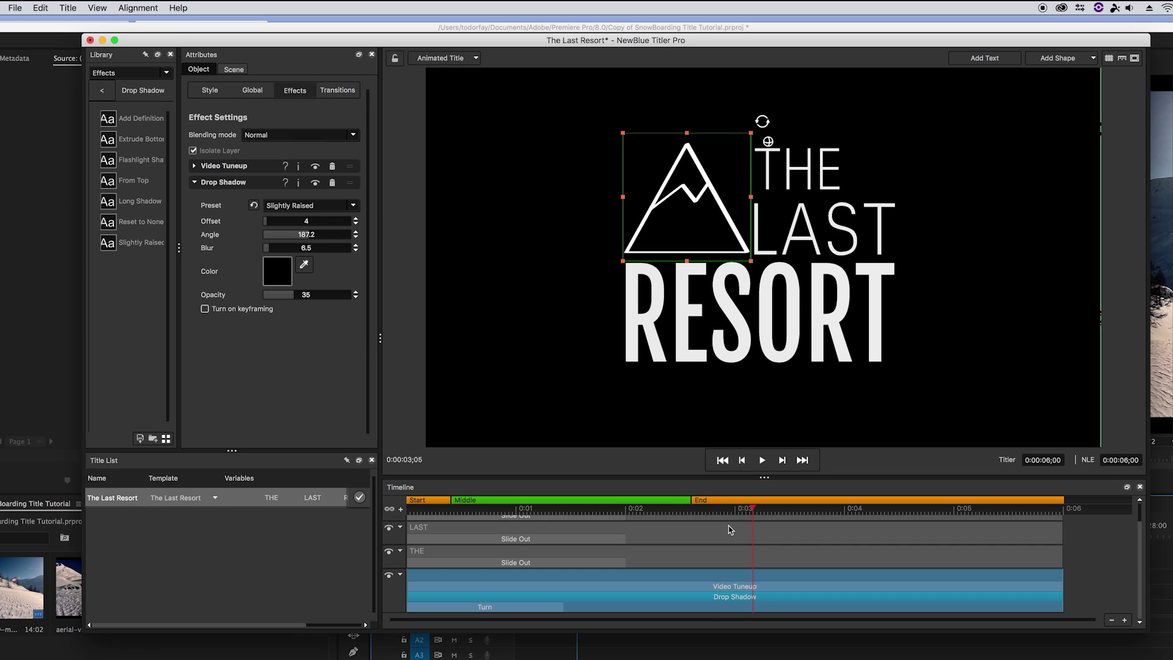
Copy the mountain's drop shadow and paste it onto THE, LAST and RESORT
{"action": "right_click", "coordinate": [669, 601]}
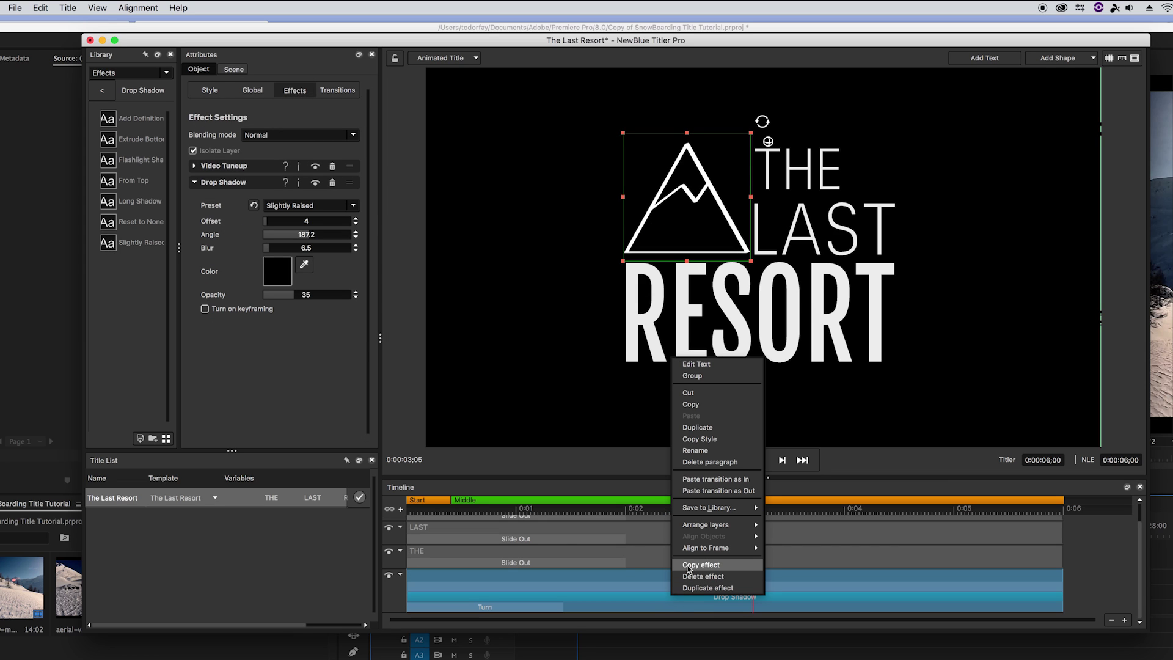
{"action": "left_click", "coordinate": [688, 567]}
{"action": "right_click", "coordinate": [685, 559]}
{"action": "left_click", "coordinate": [710, 494]}
{"action": "right_click", "coordinate": [691, 535]}
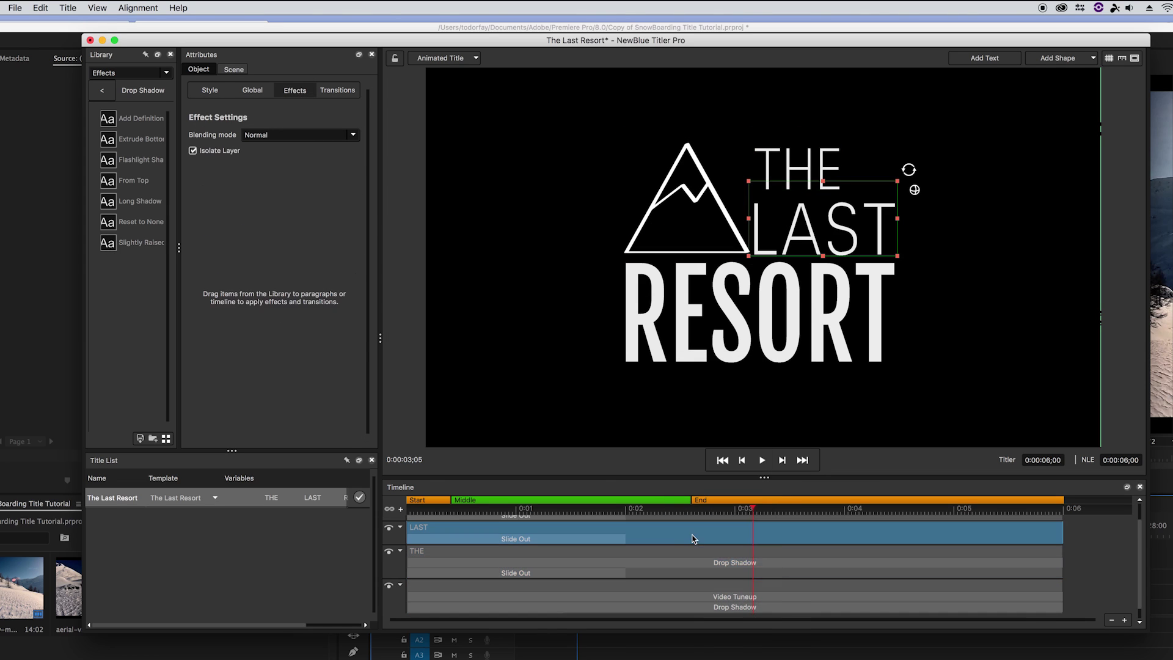
{"action": "left_click", "coordinate": [715, 650]}
{"action": "scroll", "coordinate": [723, 533], "scroll_direction": "up", "scroll_amount": 3}
{"action": "right_click", "coordinate": [723, 532]}
{"action": "left_click", "coordinate": [754, 650]}
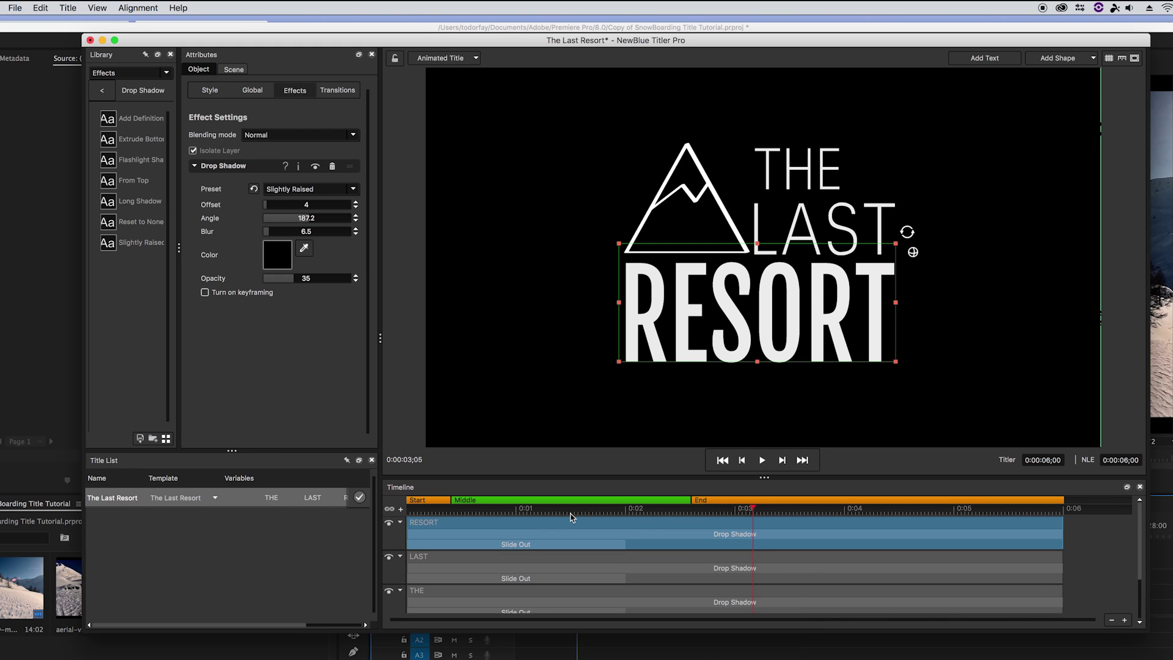
Switch the preview background to grey to inspect the shadows
{"action": "left_click", "coordinate": [97, 8]}
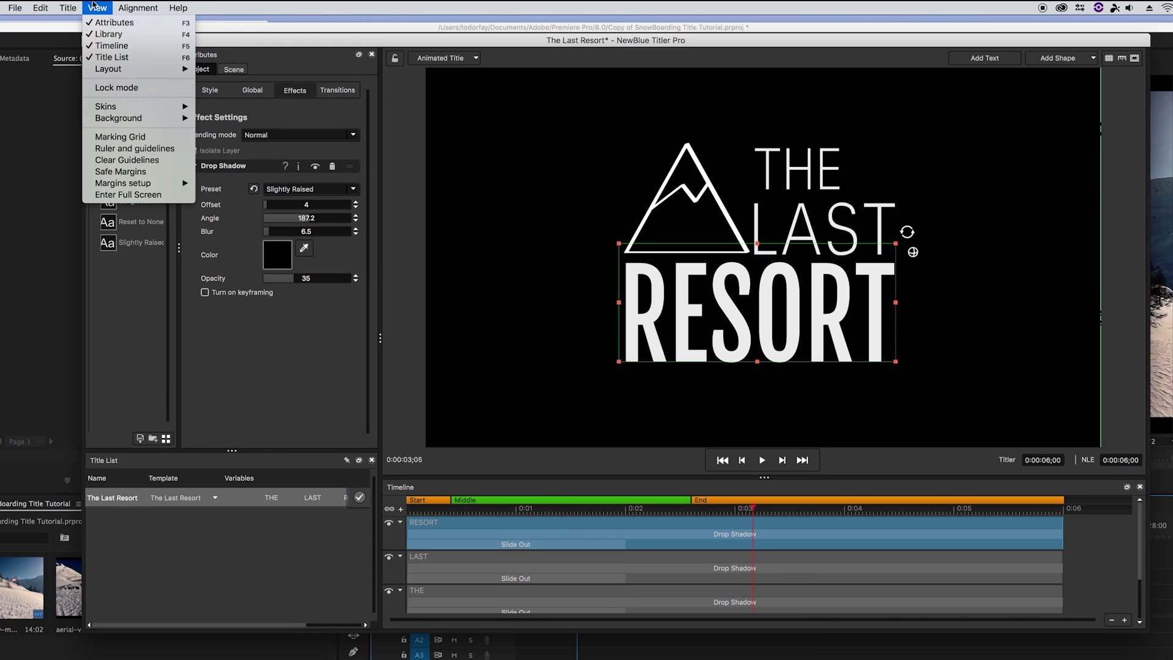
{"action": "mouse_move", "coordinate": [123, 118]}
{"action": "left_click", "coordinate": [213, 130]}
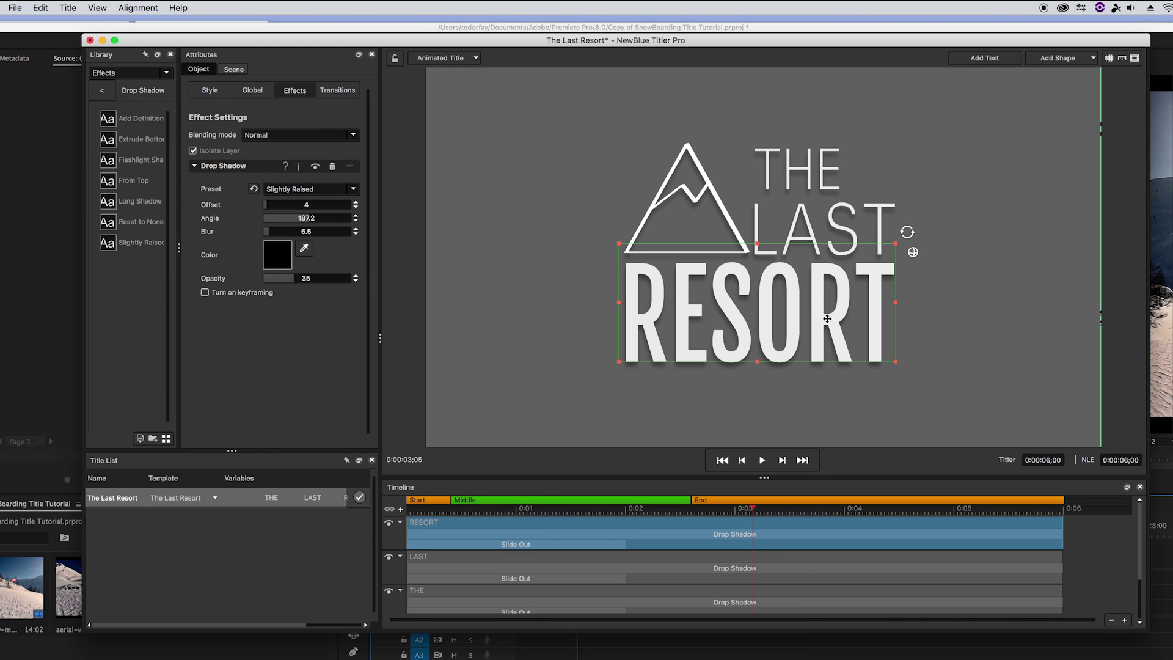
{"action": "left_click", "coordinate": [589, 164]}
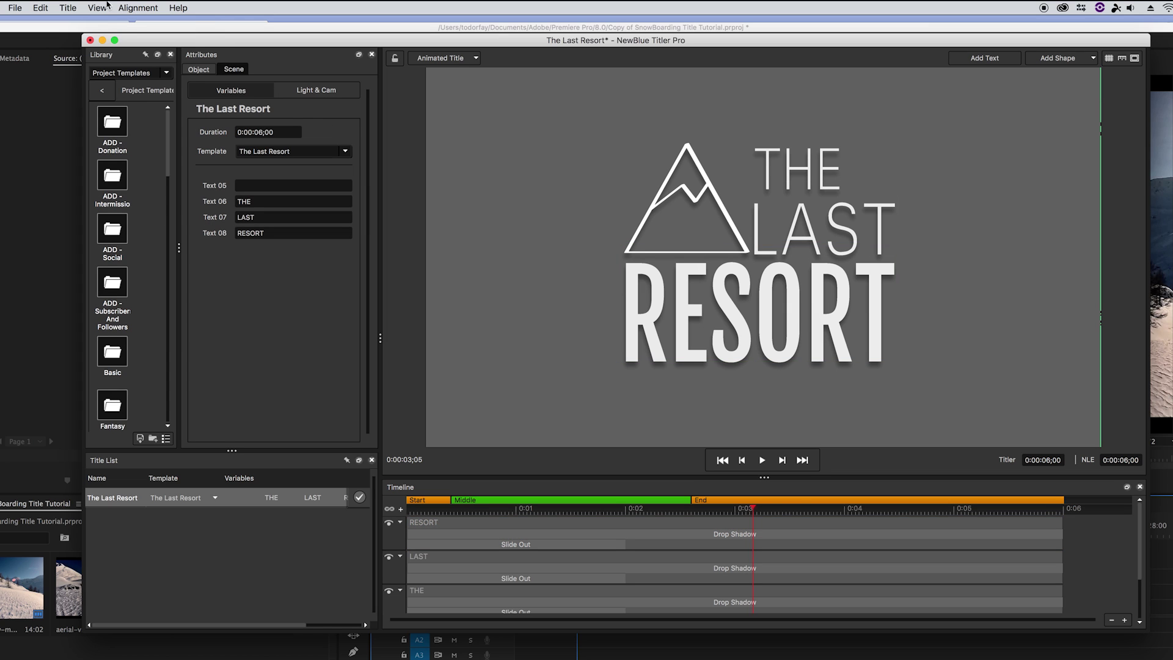
{"action": "left_click", "coordinate": [97, 7]}
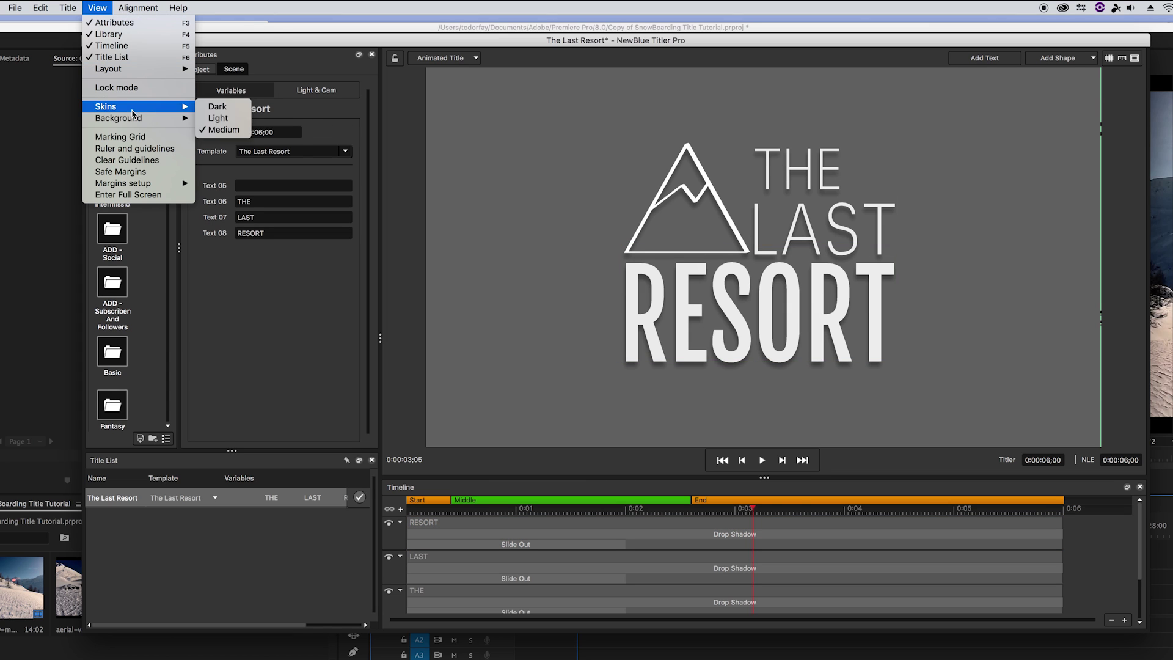
Restore the black background and delay LAST's start with a shorter slide-in
{"action": "mouse_move", "coordinate": [122, 118]}
{"action": "left_click", "coordinate": [214, 122]}
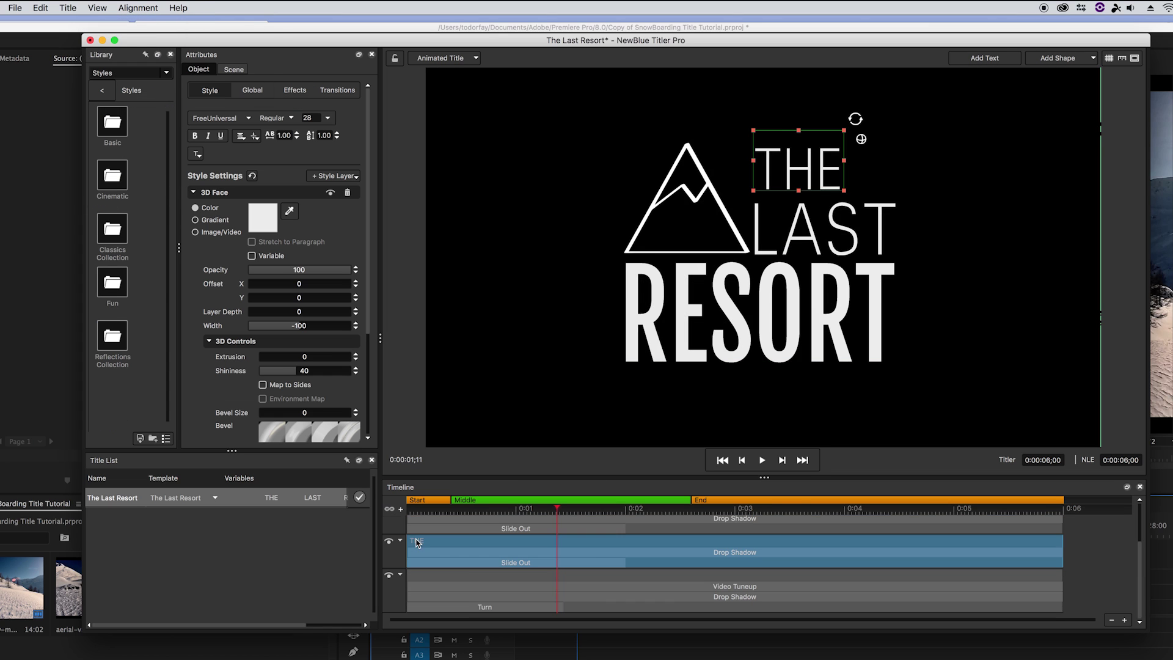
{"action": "left_click_drag", "start_coordinate": [410, 543], "coordinate": [582, 556]}
{"action": "scroll", "coordinate": [469, 571], "scroll_direction": "up", "scroll_amount": 3}
{"action": "left_click", "coordinate": [420, 556]}
{"action": "left_click_drag", "start_coordinate": [799, 578], "coordinate": [598, 578]}
Offset the remaining line's start and play the title to check the staggered entrances
{"action": "scroll", "coordinate": [688, 579], "scroll_direction": "down", "scroll_amount": 3}
{"action": "left_click_drag", "start_coordinate": [583, 521], "coordinate": [546, 523]}
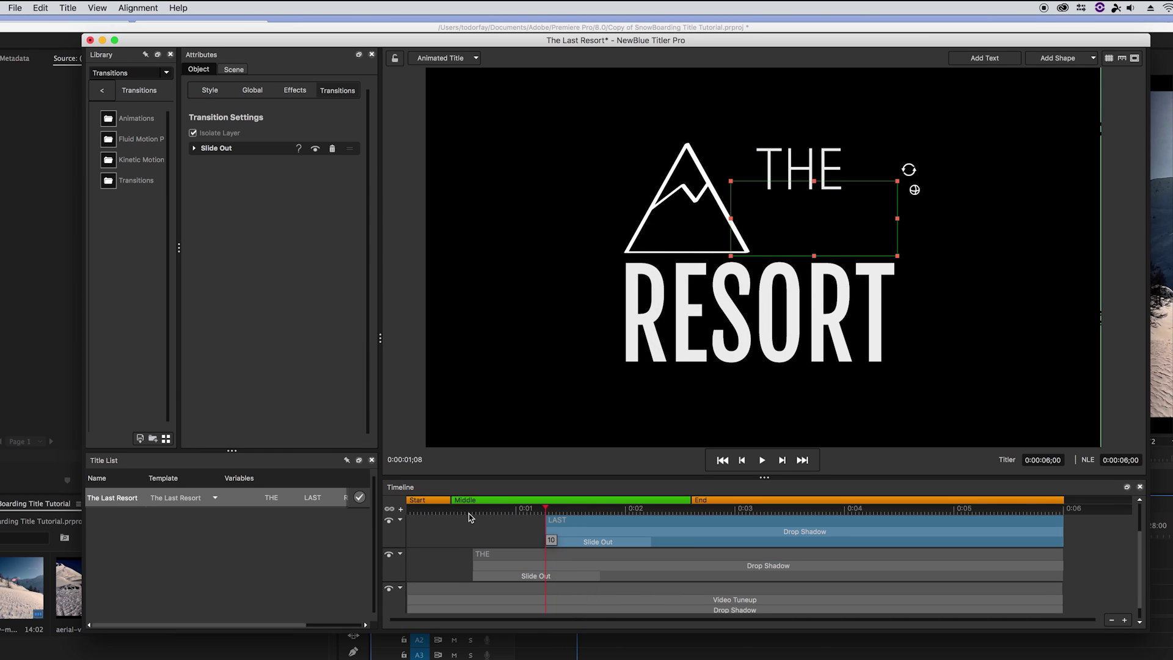
{"action": "left_click", "coordinate": [410, 513]}
{"action": "key", "text": "space"}
{"action": "key", "text": "space"}
{"action": "left_click", "coordinate": [443, 589]}
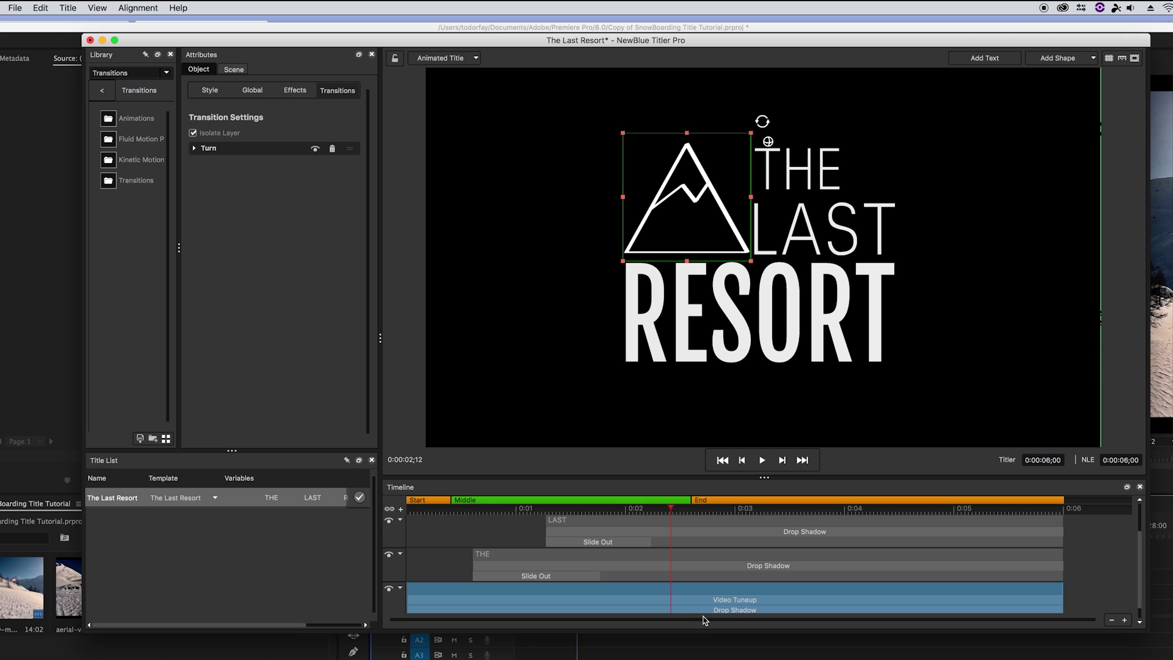
{"action": "scroll", "coordinate": [447, 583], "scroll_direction": "up", "scroll_amount": 1}
{"action": "left_click", "coordinate": [492, 543]}
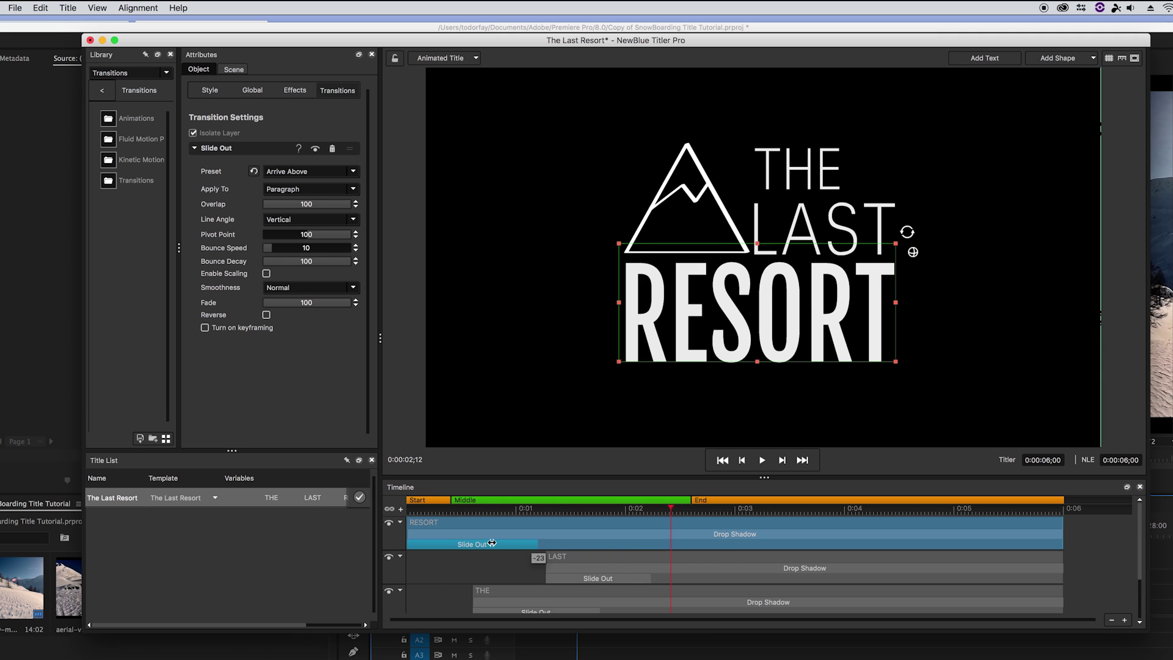
{"action": "key", "text": "space"}
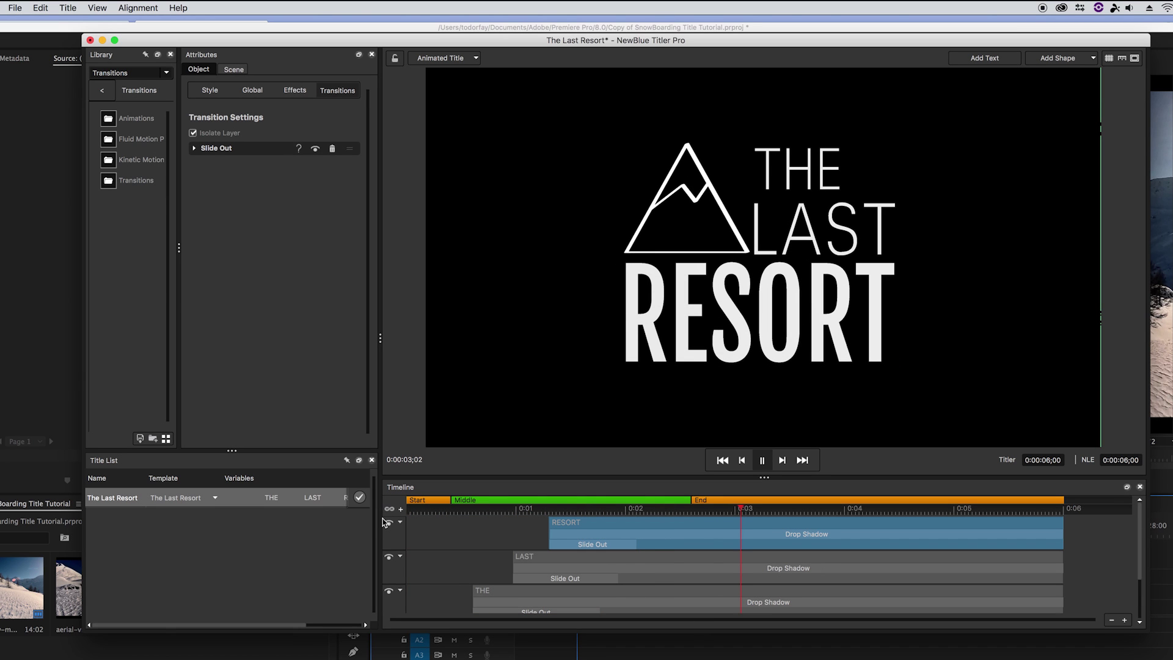